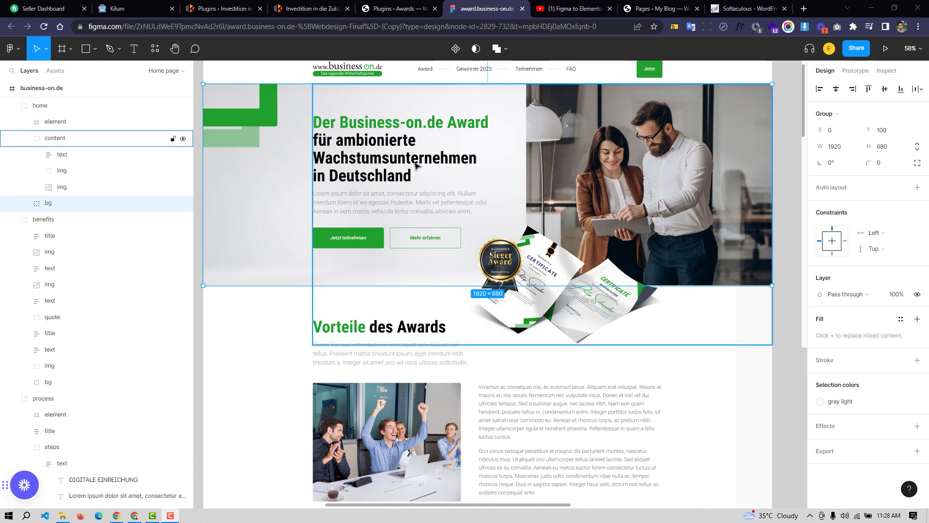
- Switch to YouTube and examine the videos in the Figma to Elementor playlist
left_click(558, 8)
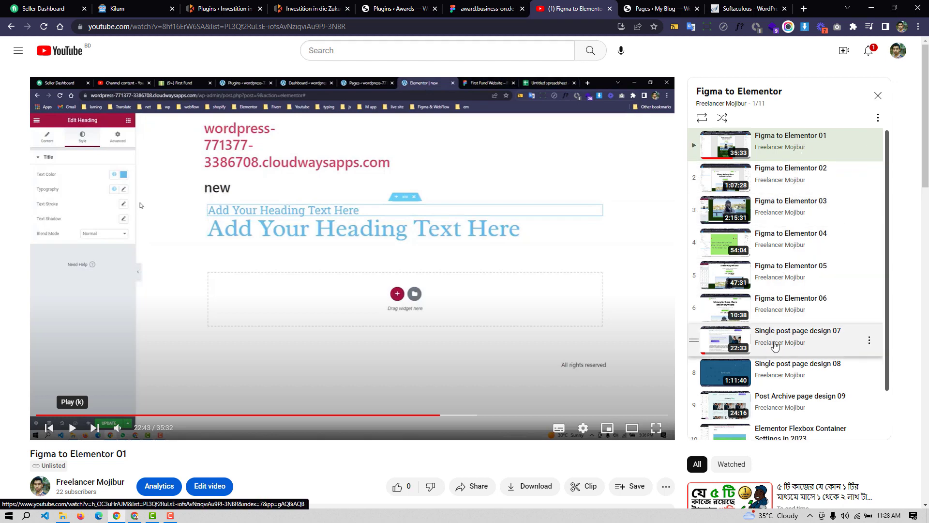
scroll(776, 346, "down", 2)
scroll(786, 334, "up", 2)
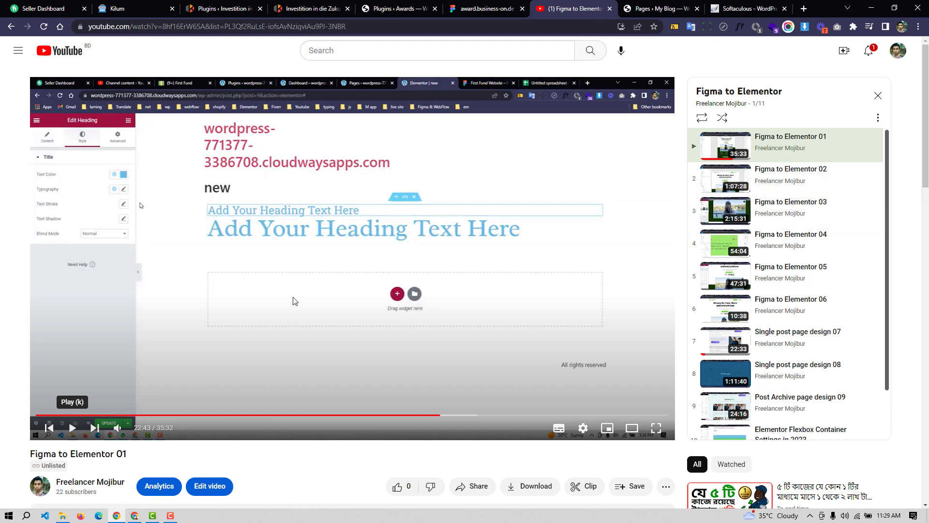
scroll(784, 300, "down", 2)
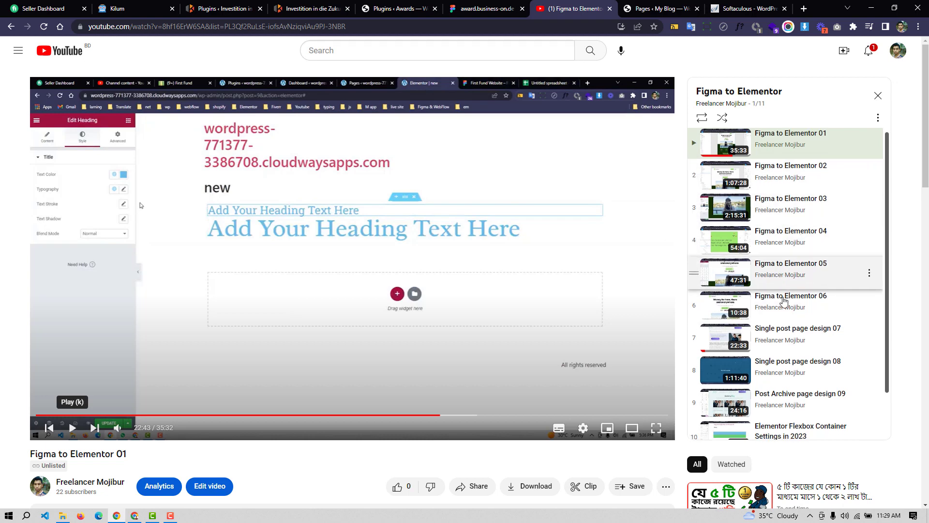
scroll(763, 244, "up", 2)
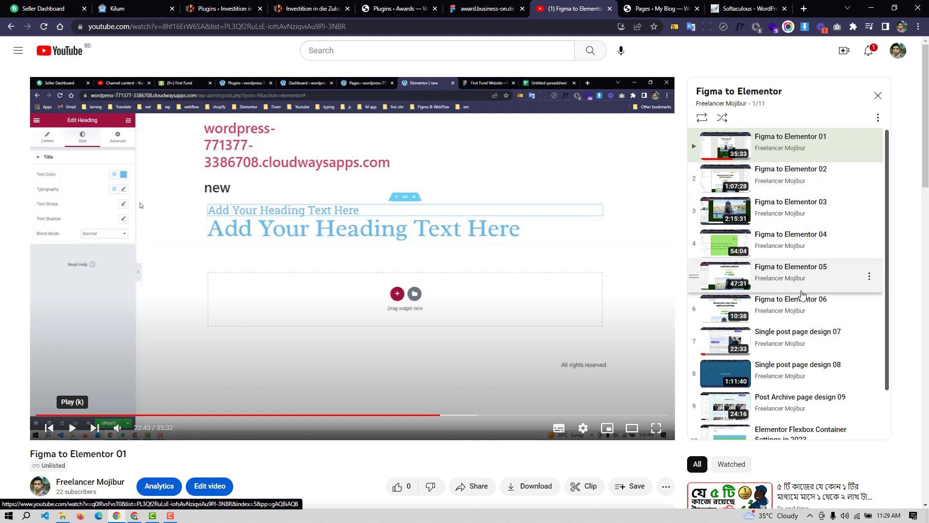
scroll(784, 242, "down", 1)
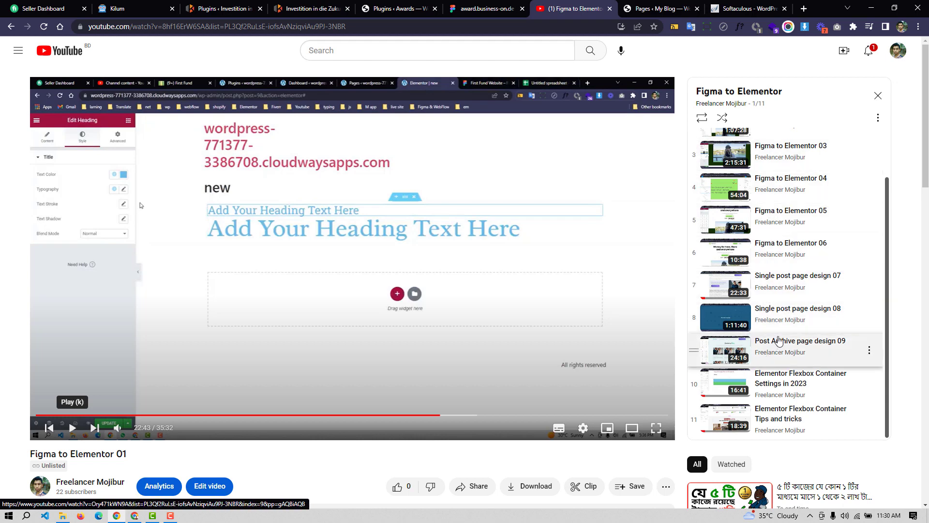
scroll(788, 331, "down", 4)
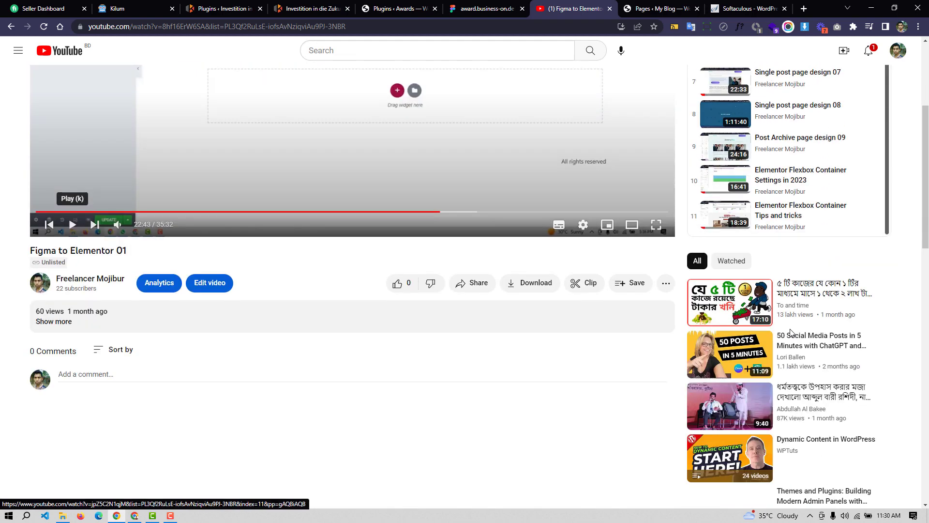
scroll(702, 169, "up", 1)
scroll(626, 275, "up", 3)
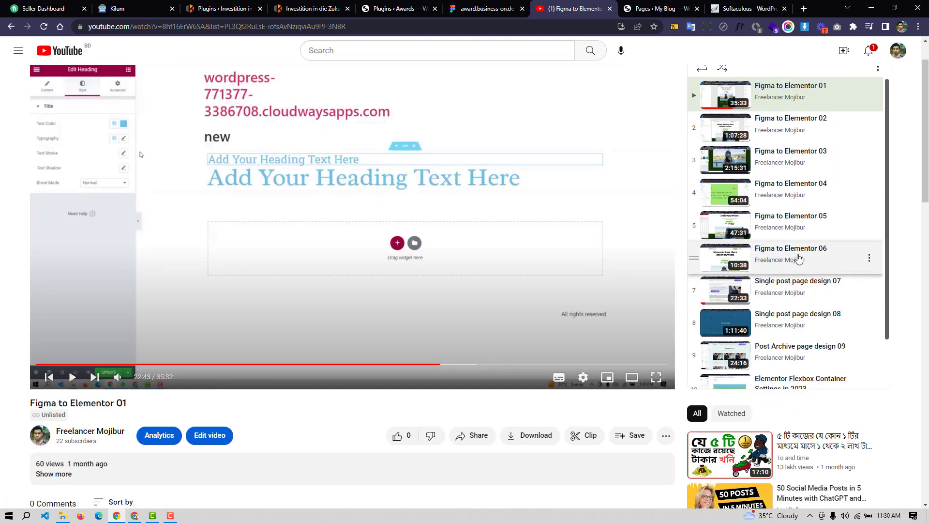
scroll(801, 252, "down", 1)
scroll(799, 250, "up", 1)
scroll(796, 251, "up", 1)
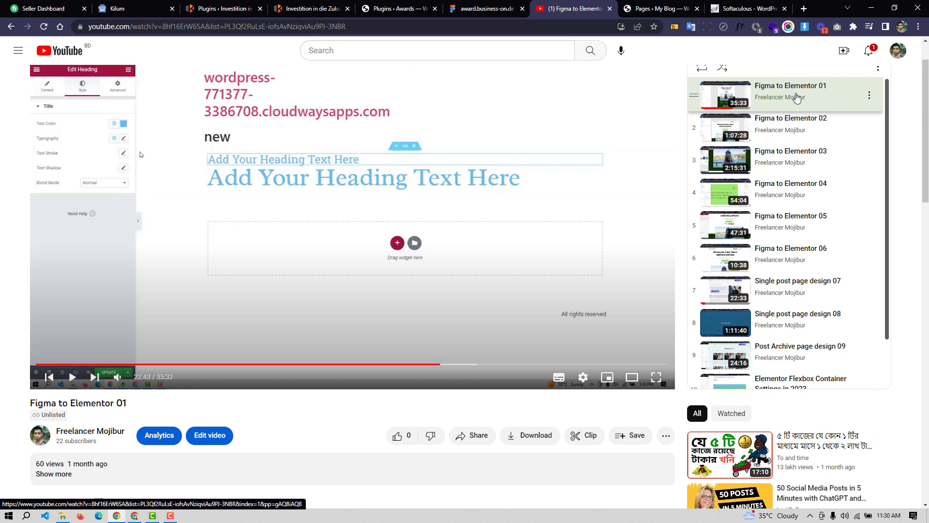
scroll(791, 121, "down", 2)
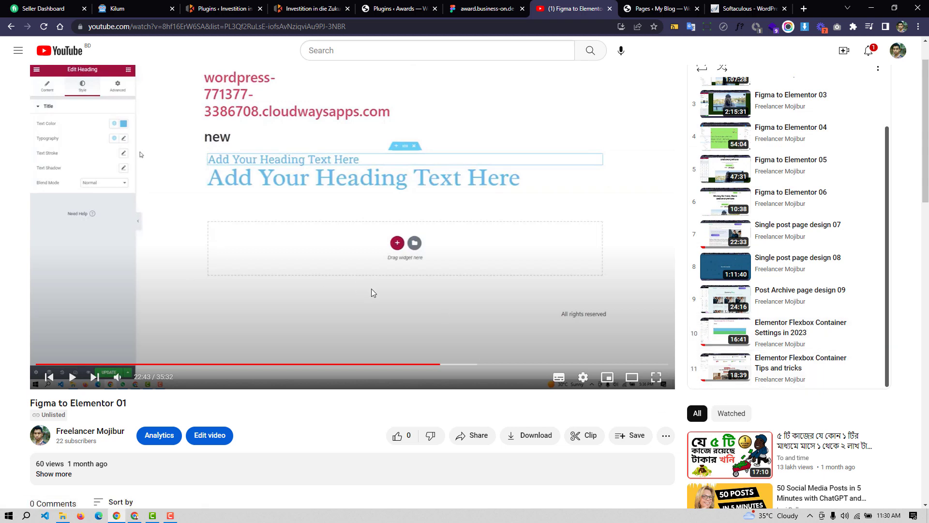
scroll(320, 299, "up", 1)
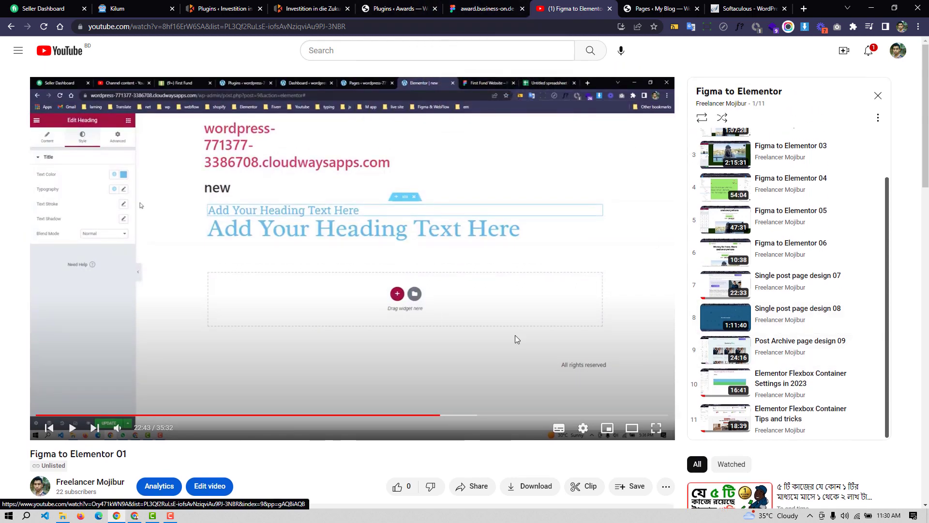
- Switch to the Figma award.business-on.de file and review the home page design from header to footer
left_click(487, 6)
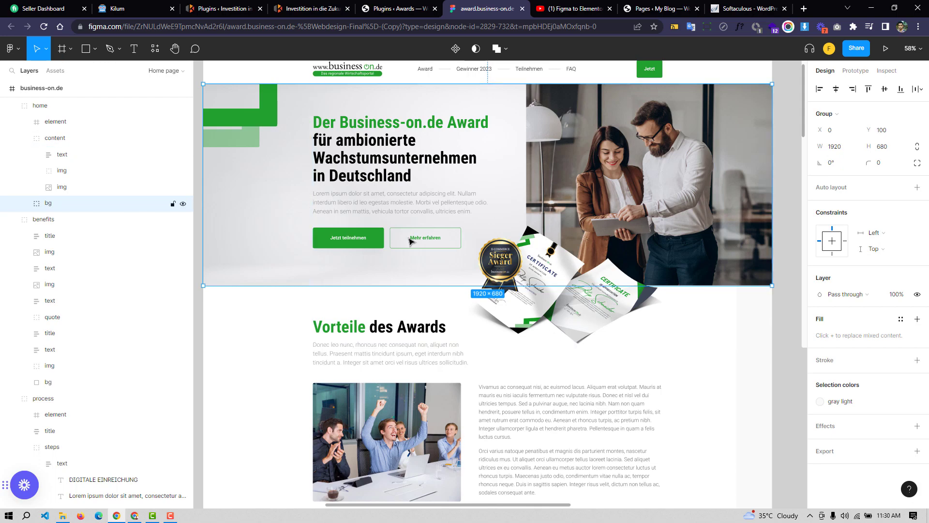
scroll(385, 222, "up", 3)
scroll(403, 236, "down", 3)
scroll(646, 222, "up", 3)
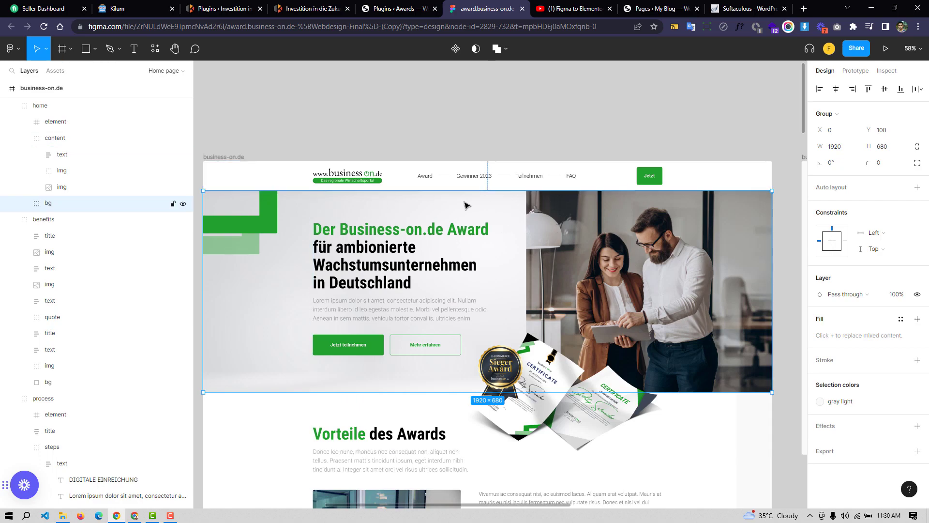
scroll(540, 205, "down", 6)
scroll(559, 236, "down", 20)
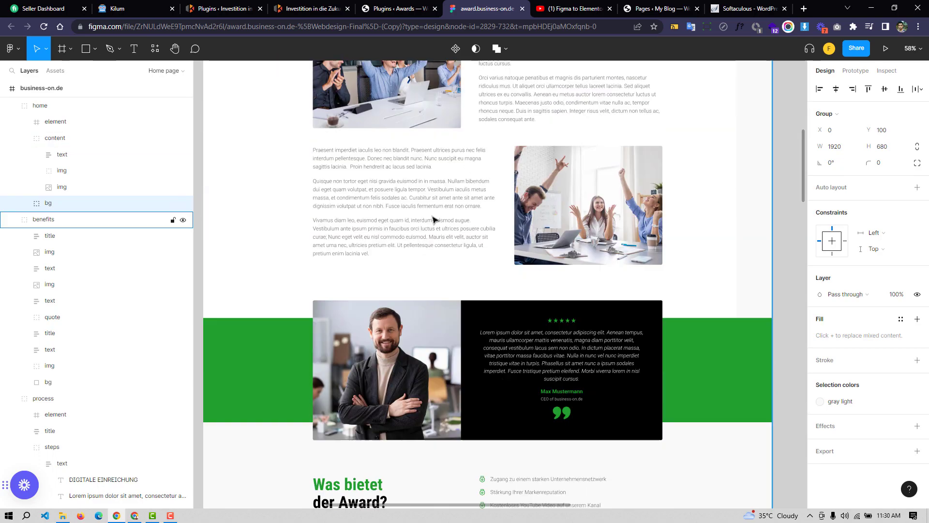
scroll(580, 235, "down", 20)
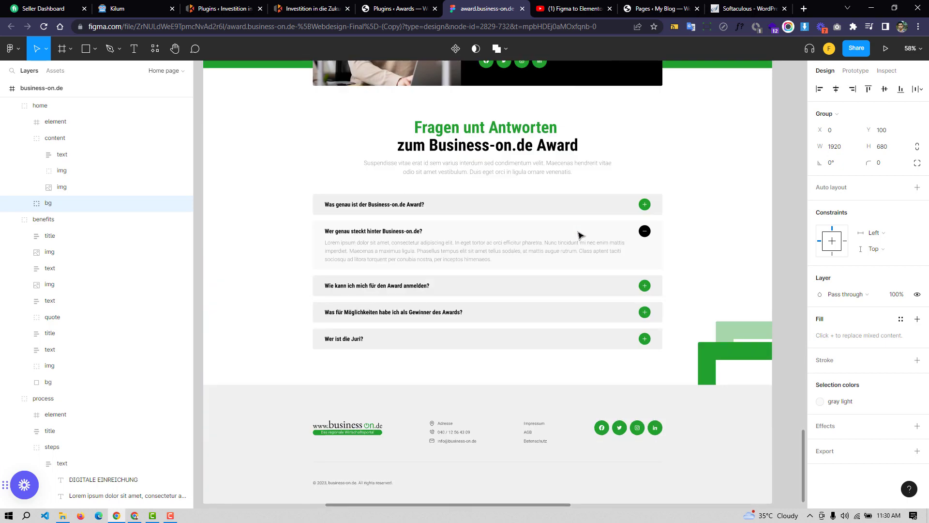
scroll(581, 236, "up", 8)
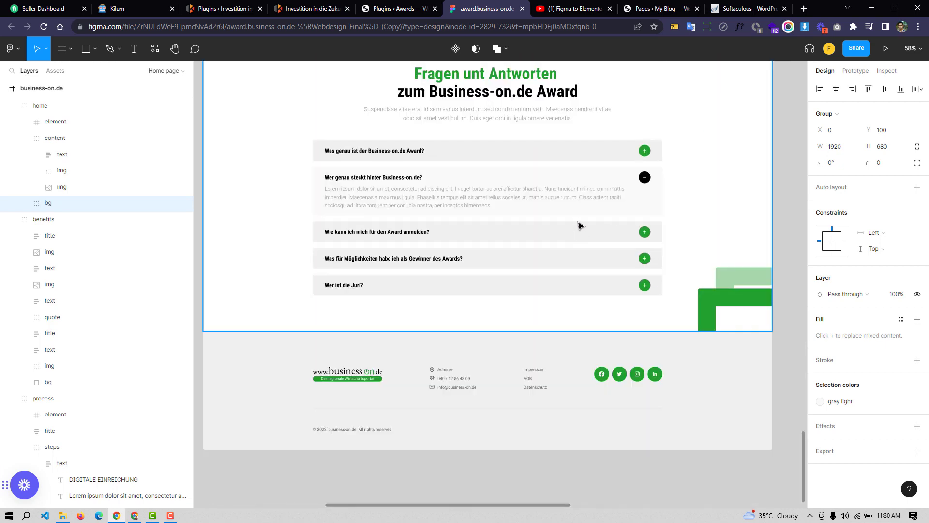
scroll(581, 232, "down", 6)
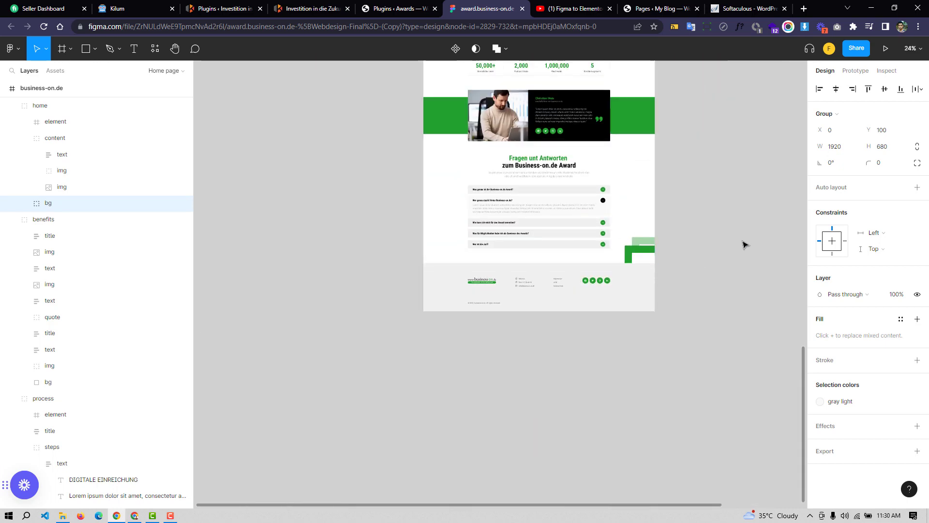
- Examine the whole business-on.de layout alongside the information and Hovers frames
scroll(742, 242, "up", 15)
scroll(697, 242, "down", 3)
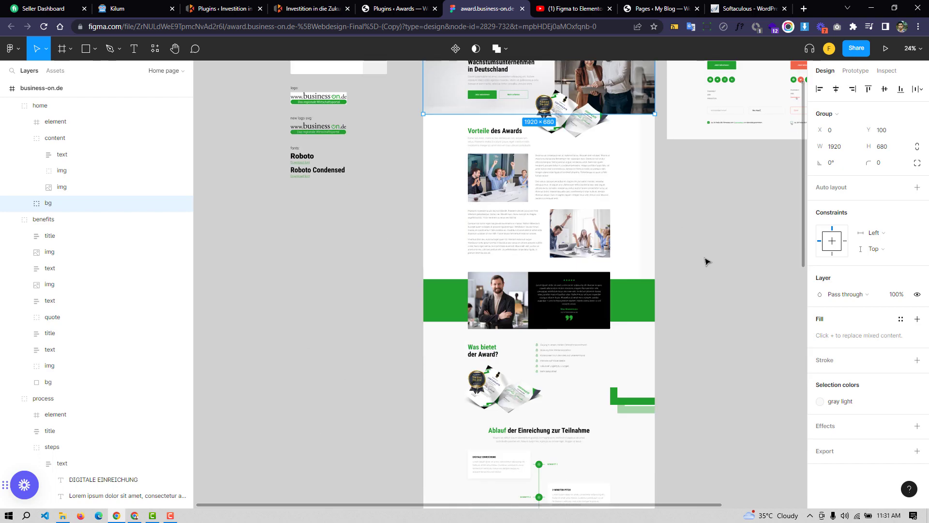
scroll(697, 243, "up", 2)
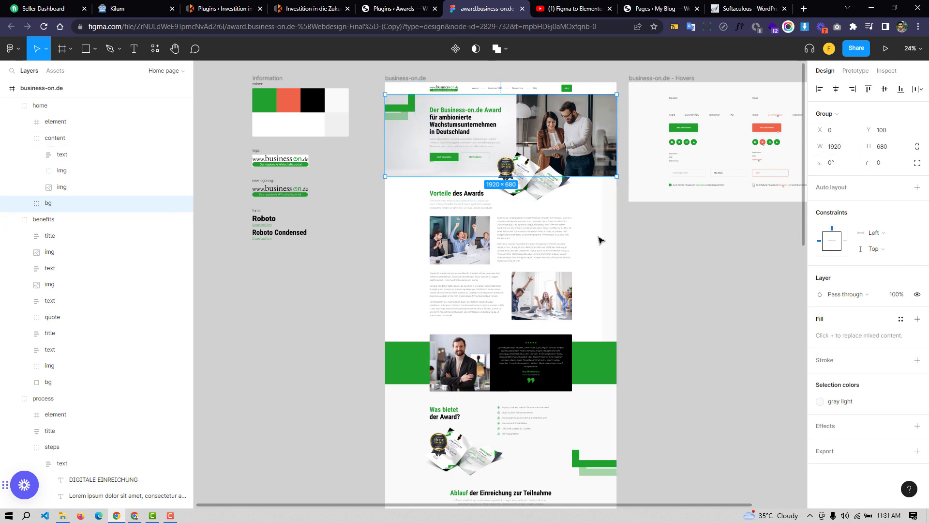
scroll(601, 238, "down", 15)
scroll(468, 287, "up", 20)
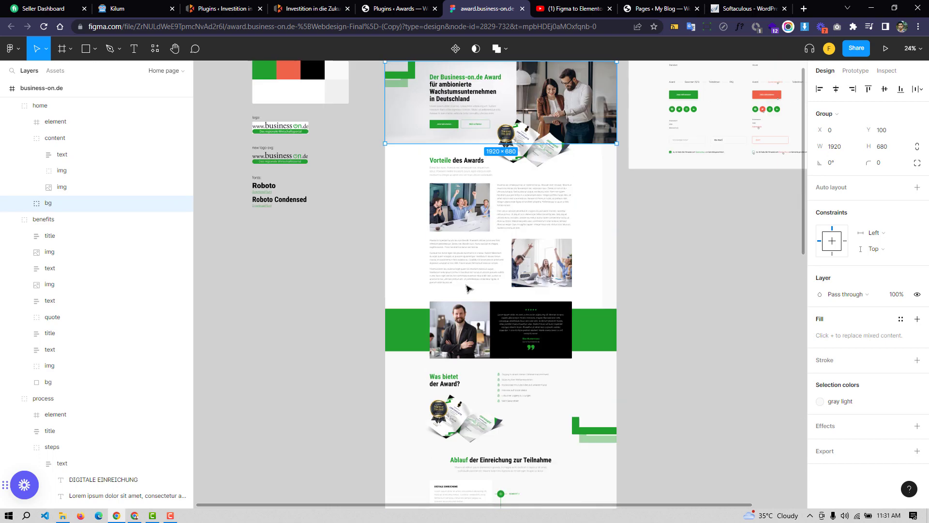
scroll(436, 271, "down", 4)
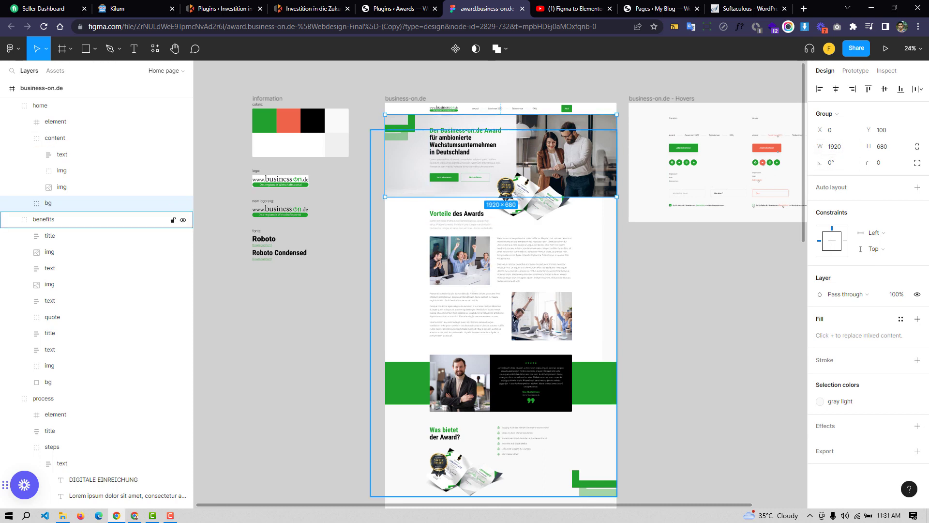
- Select the inner quote frame in the benefits section and inspect the page sections around it
left_click(466, 368)
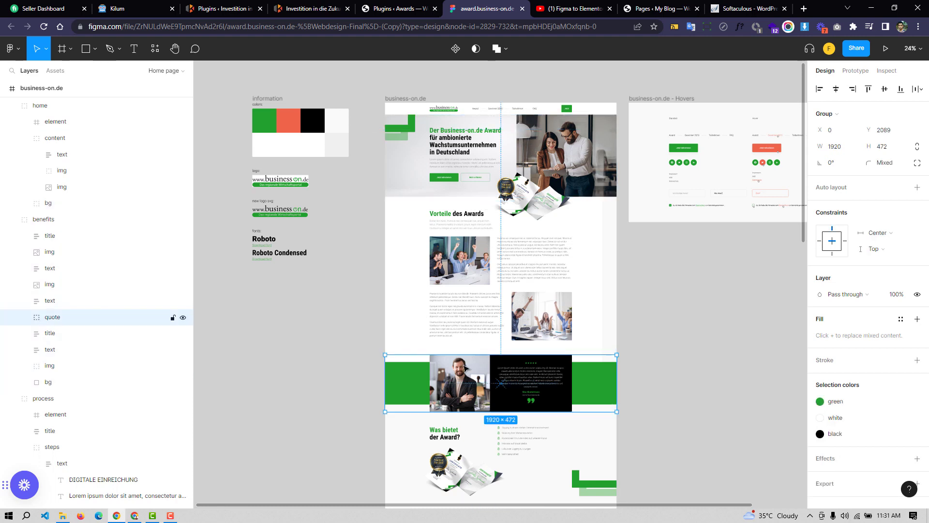
double_click(465, 368)
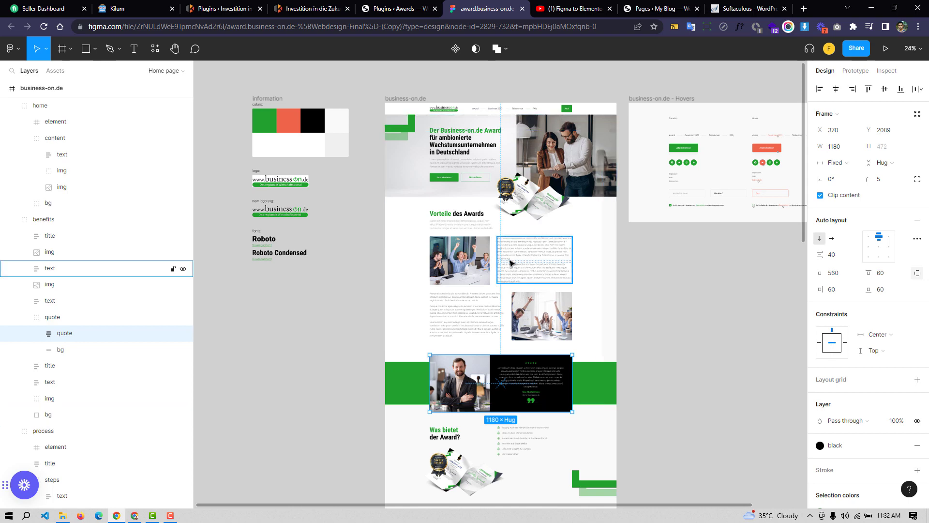
scroll(484, 310, "down", 10)
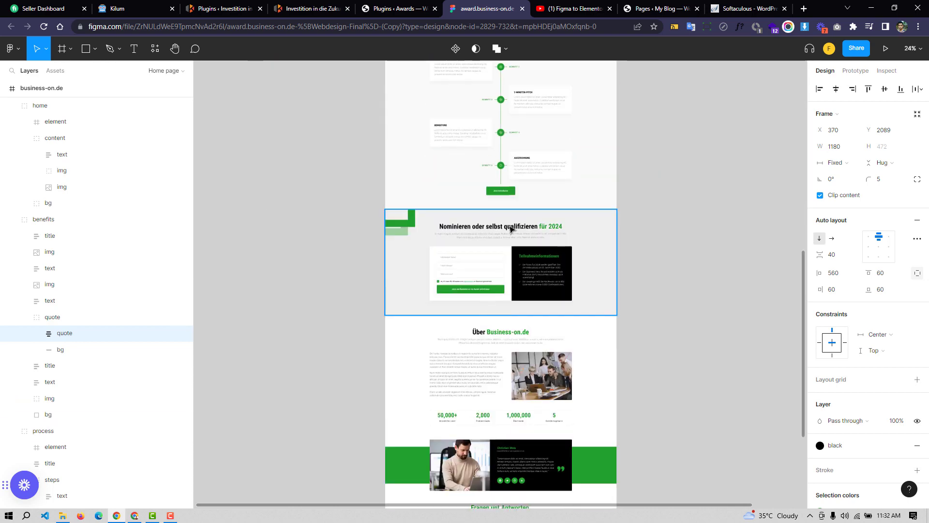
scroll(489, 363, "down", 5)
scroll(496, 364, "up", 4)
scroll(496, 363, "up", 8)
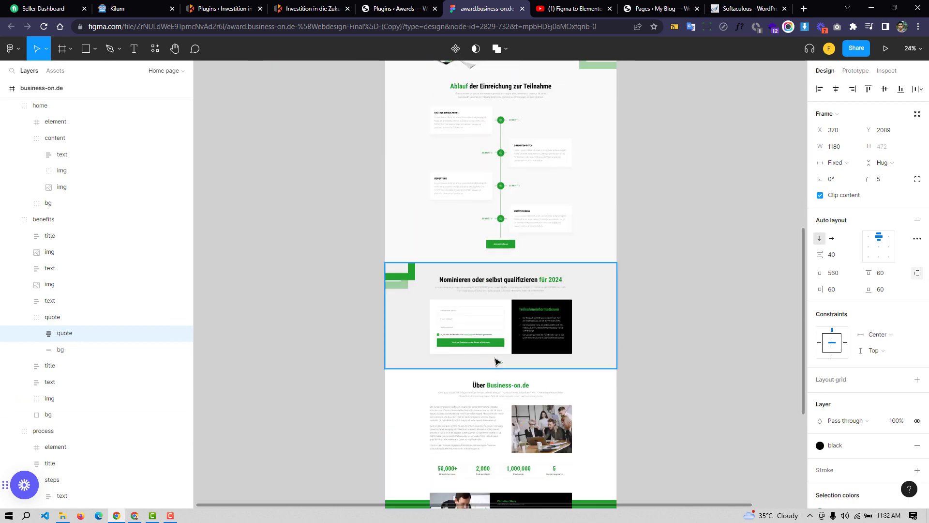
scroll(499, 358, "up", 10)
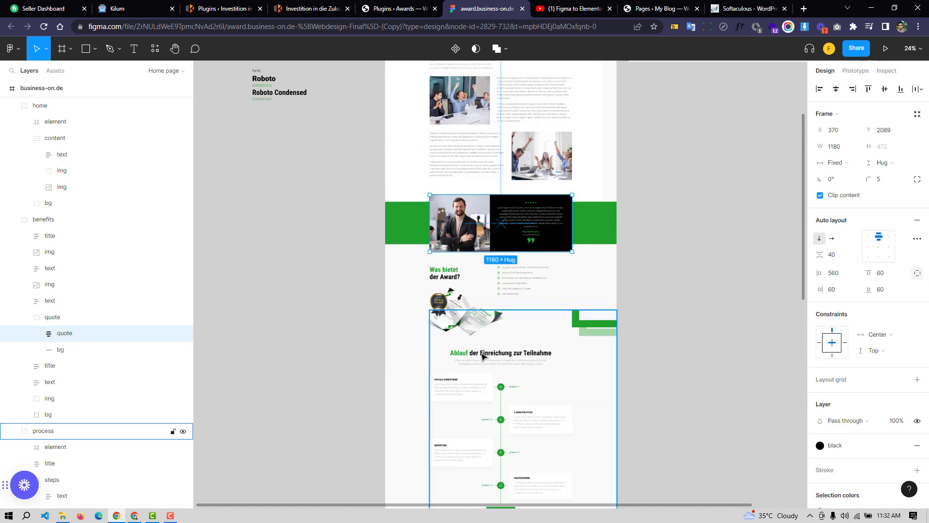
scroll(517, 231, "down", 2)
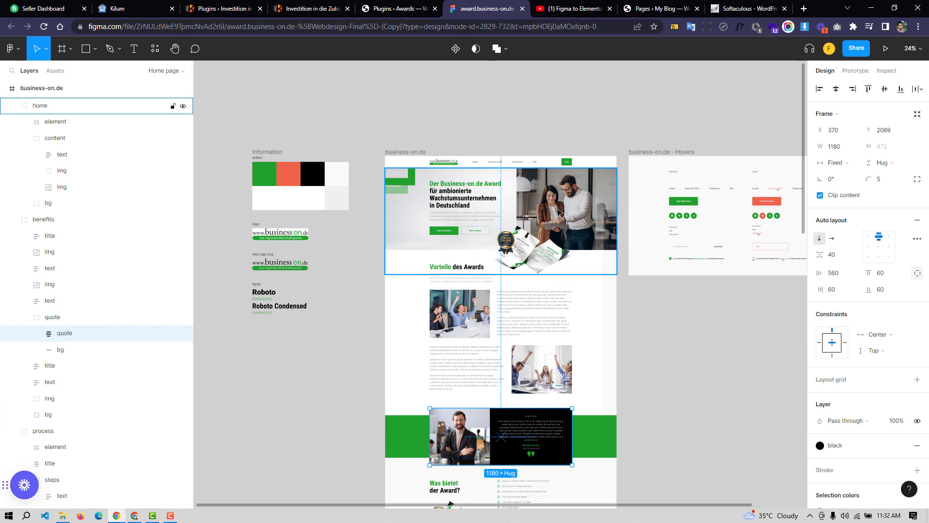
scroll(508, 222, "down", 2)
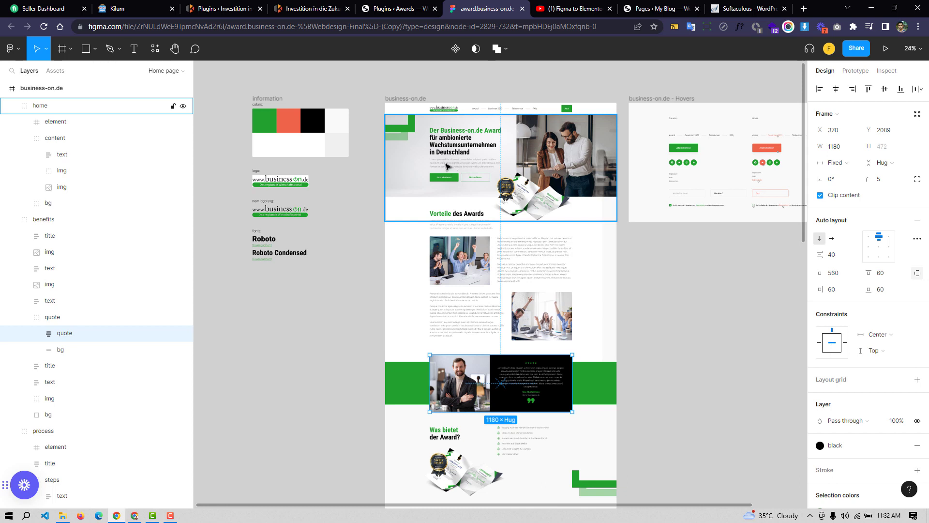
- Select the hero section's bg group and compare it with the benefits and process sections
left_click(414, 190)
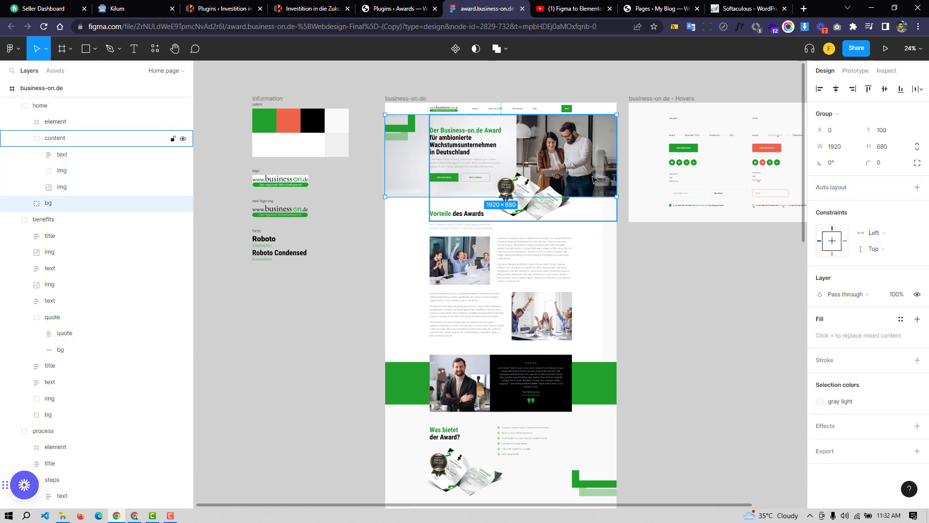
scroll(503, 213, "down", 20)
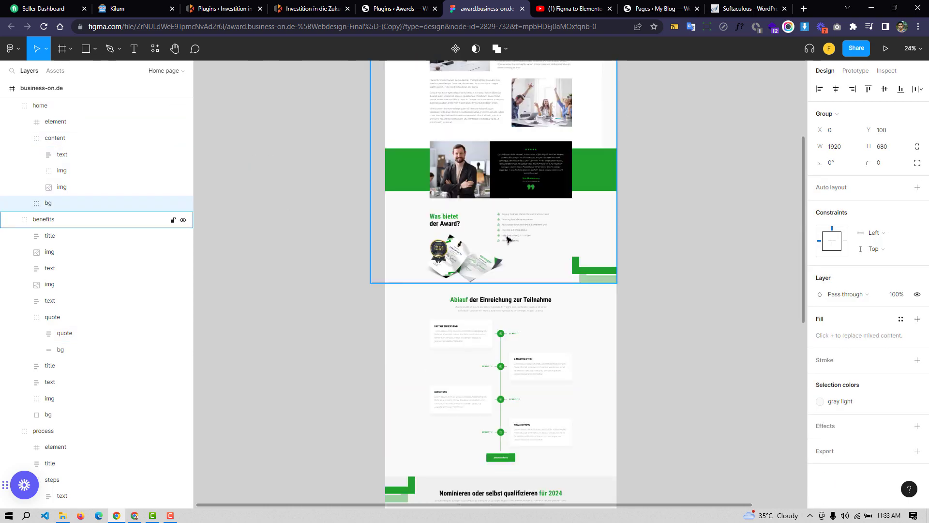
scroll(504, 230, "up", 15)
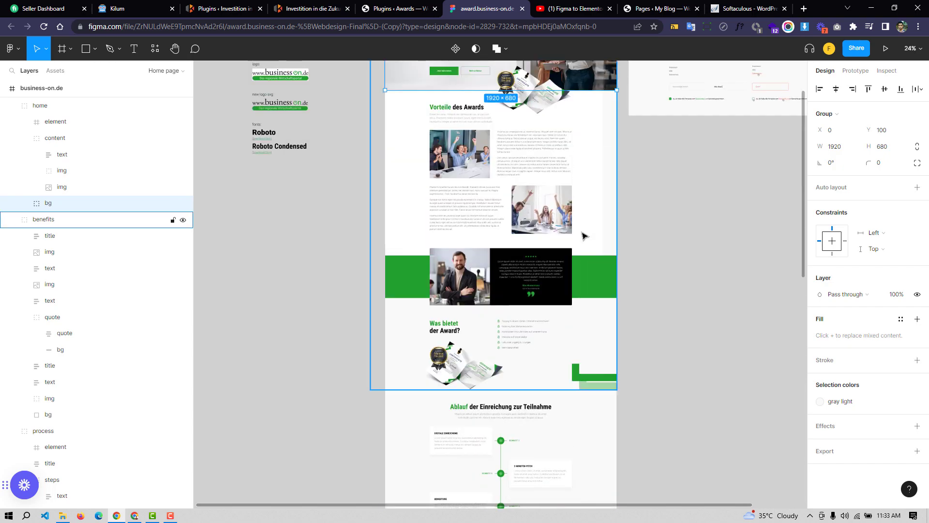
scroll(583, 236, "up", 5)
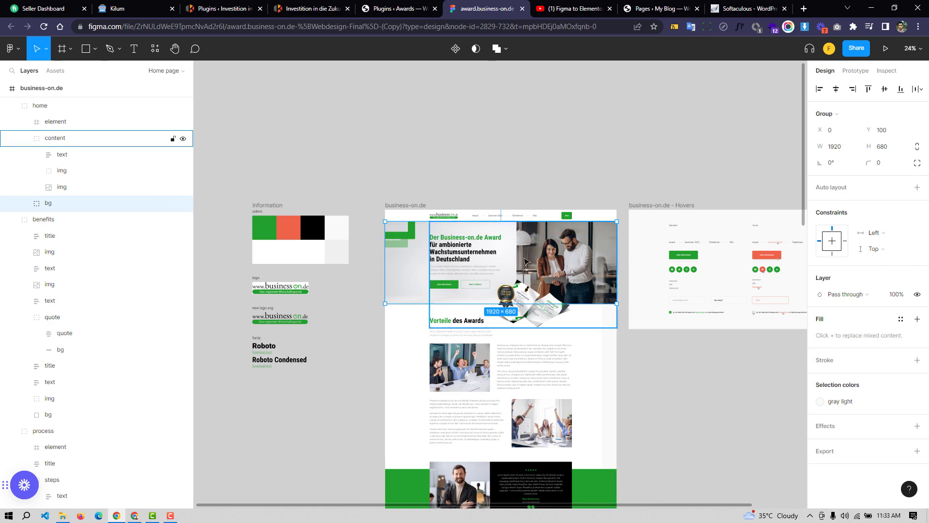
scroll(548, 343, "down", 2)
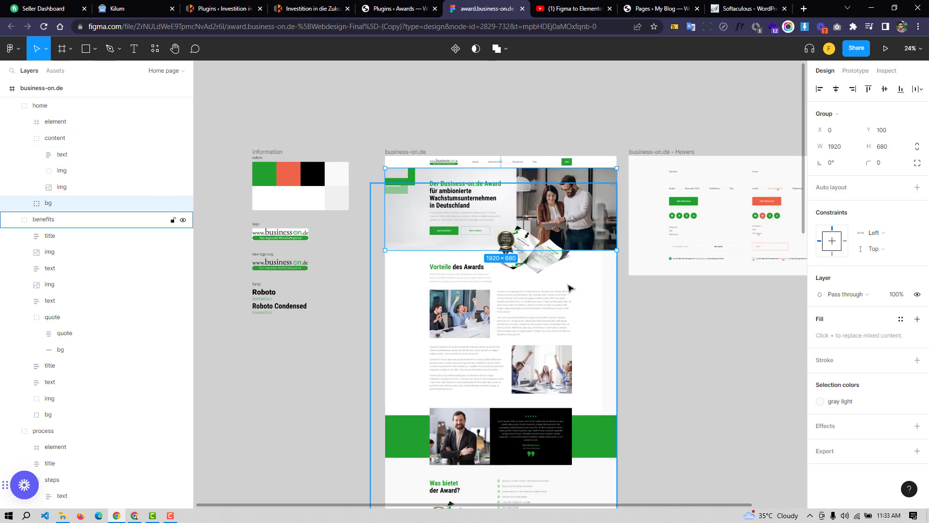
- Switch to the Figma to Elementor playlist on YouTube and copy the web address of its first video
left_click(571, 8)
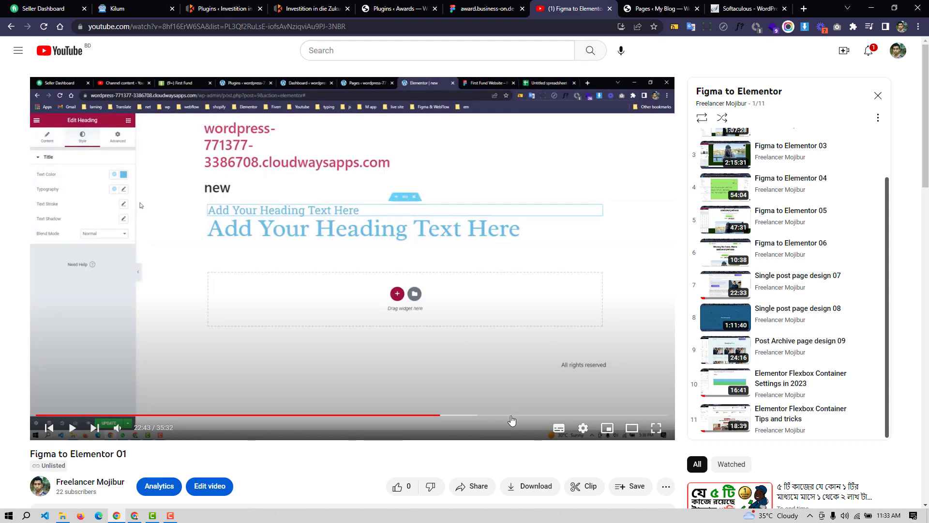
scroll(535, 358, "down", 3)
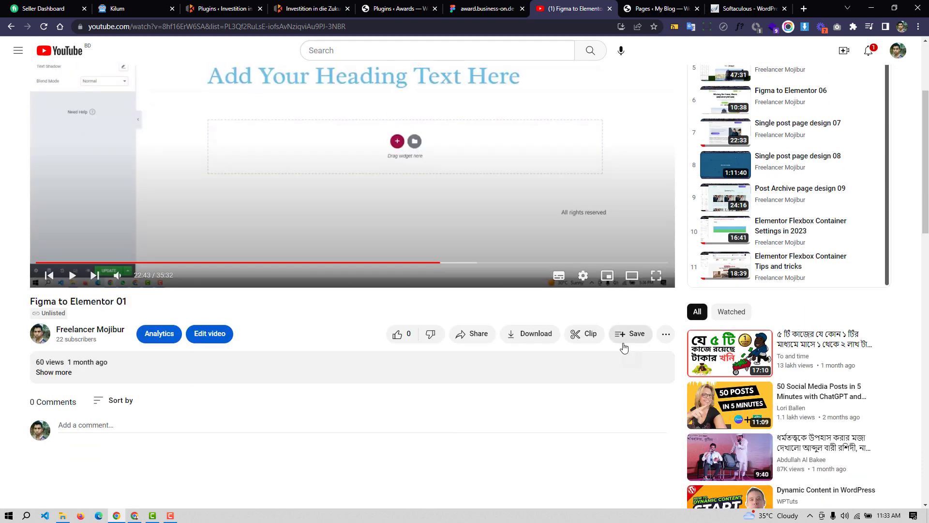
left_click(666, 334)
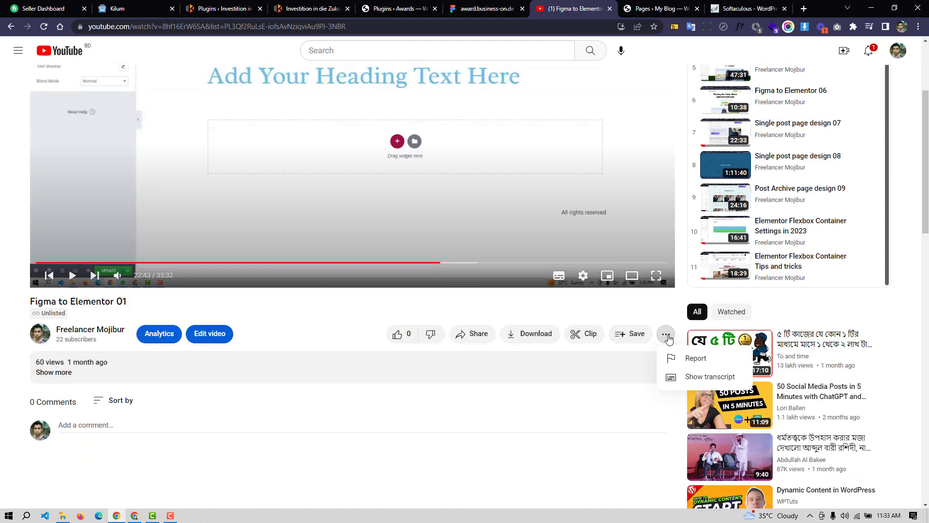
left_click(306, 327)
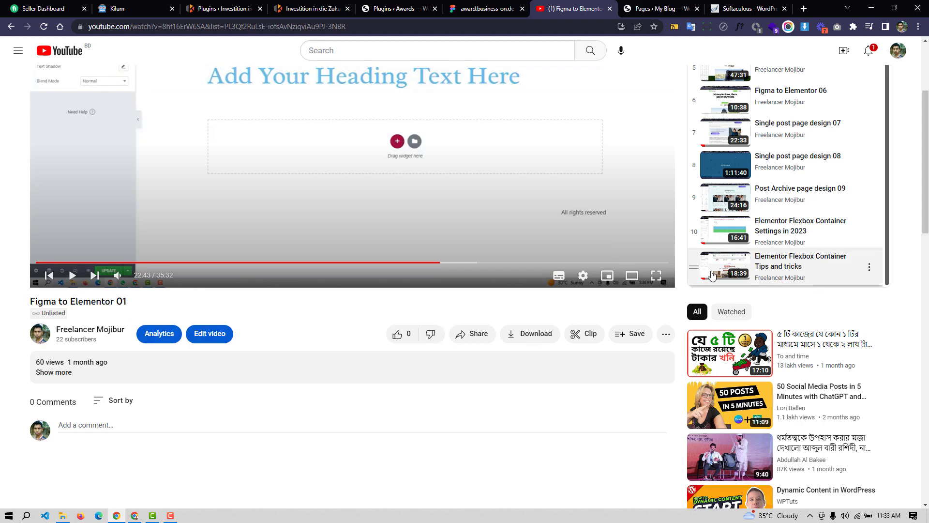
scroll(535, 347, "up", 3)
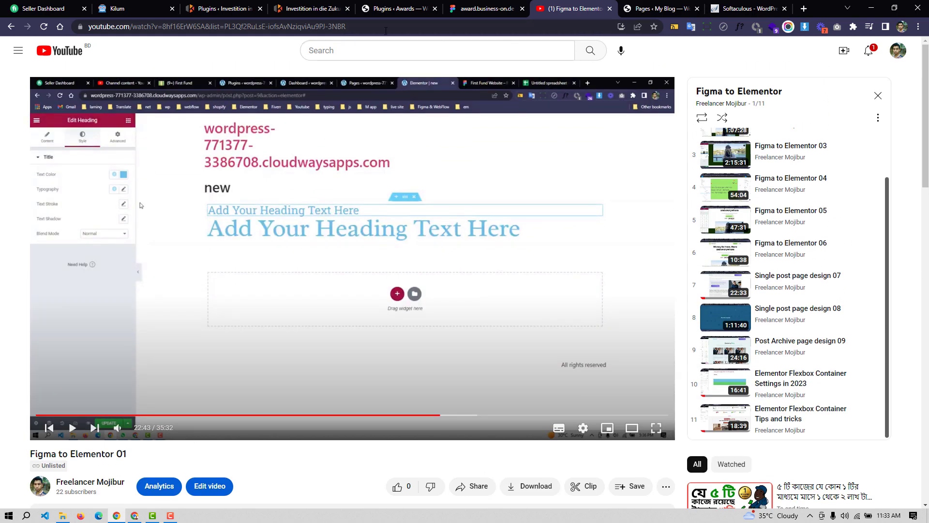
left_click(374, 26)
key("ctrl+c")
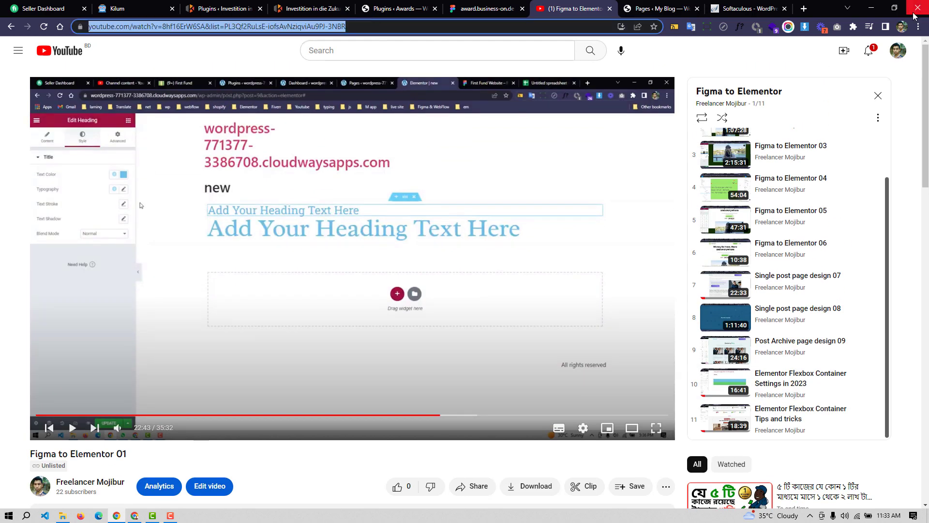
- Open the copied playlist address in a new Incognito window and pause the video
left_click(918, 26)
left_click(866, 66)
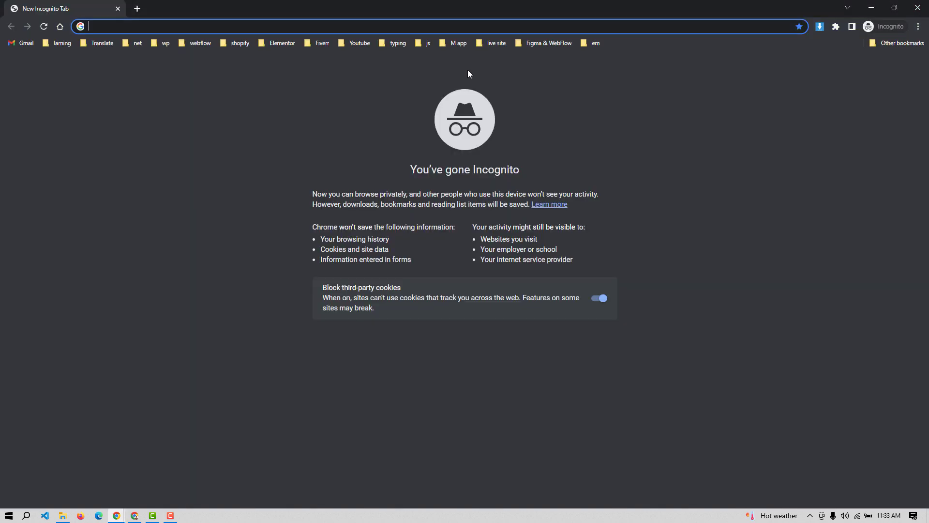
key("ctrl+v")
key("Return")
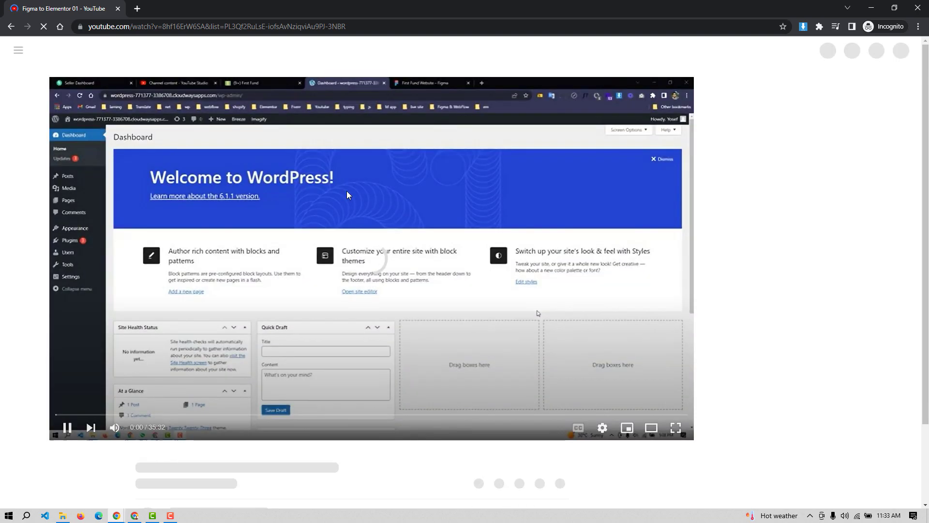
left_click(72, 428)
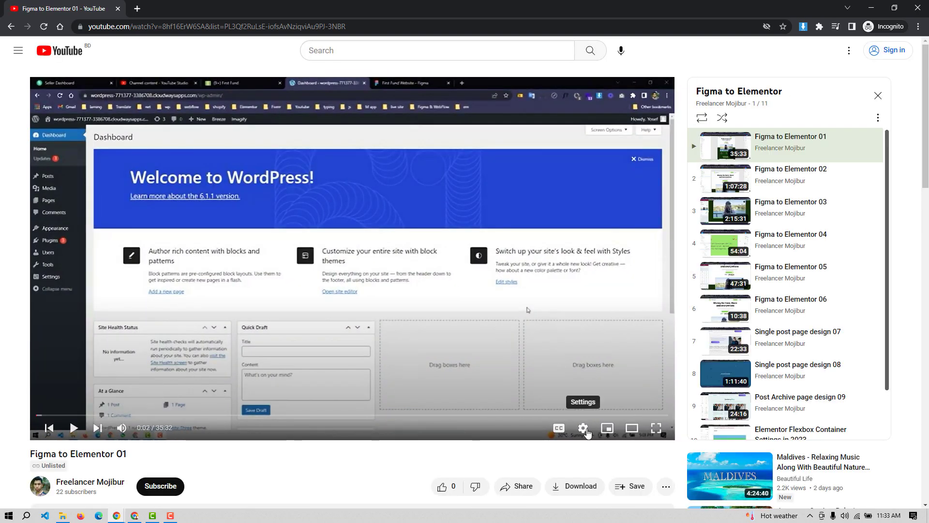
- Examine the video's playback speed options and close the Incognito window
left_click(583, 428)
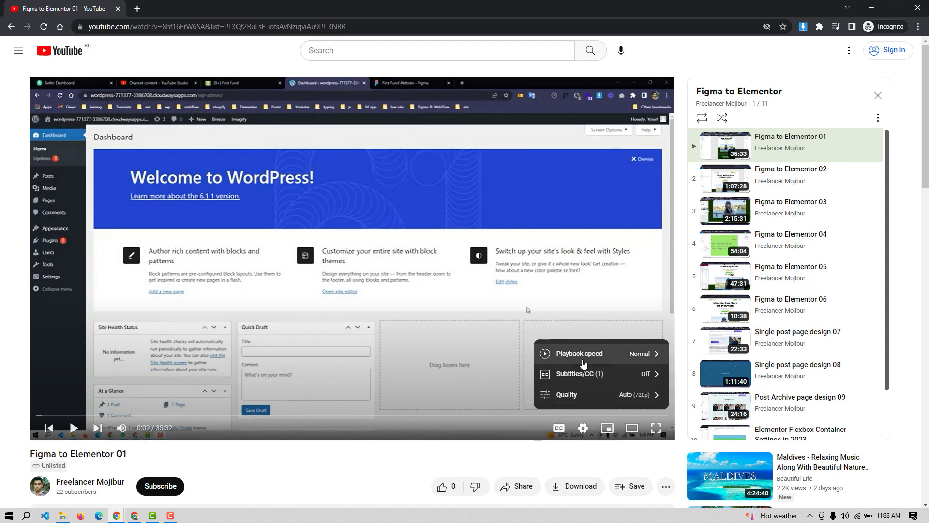
left_click(656, 355)
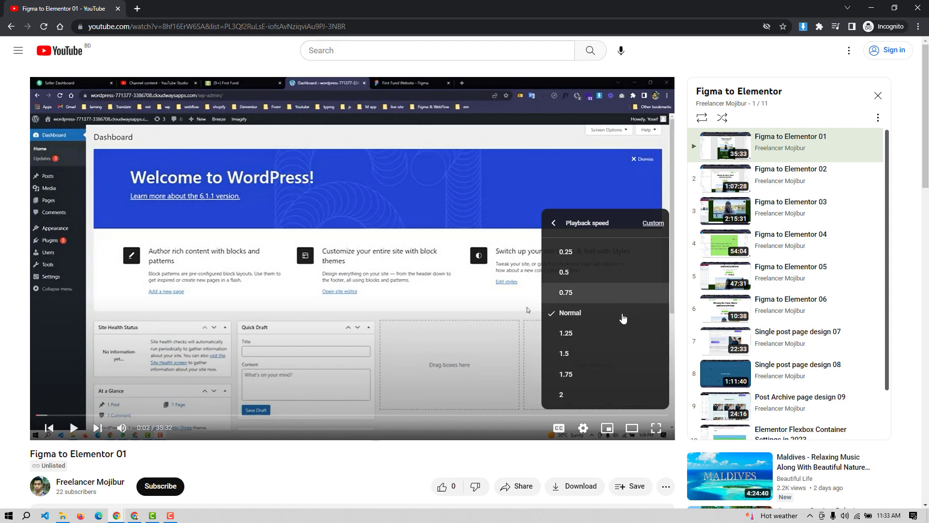
left_click(373, 452)
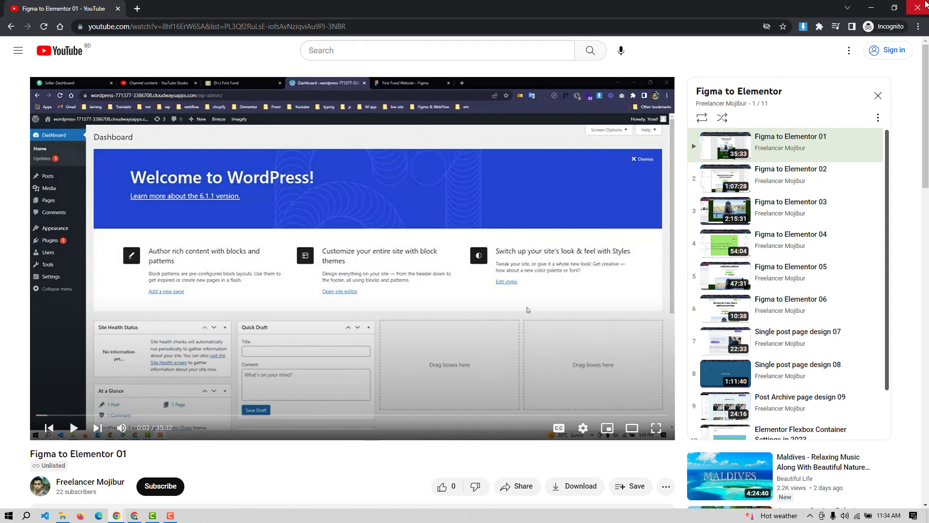
left_click(584, 429)
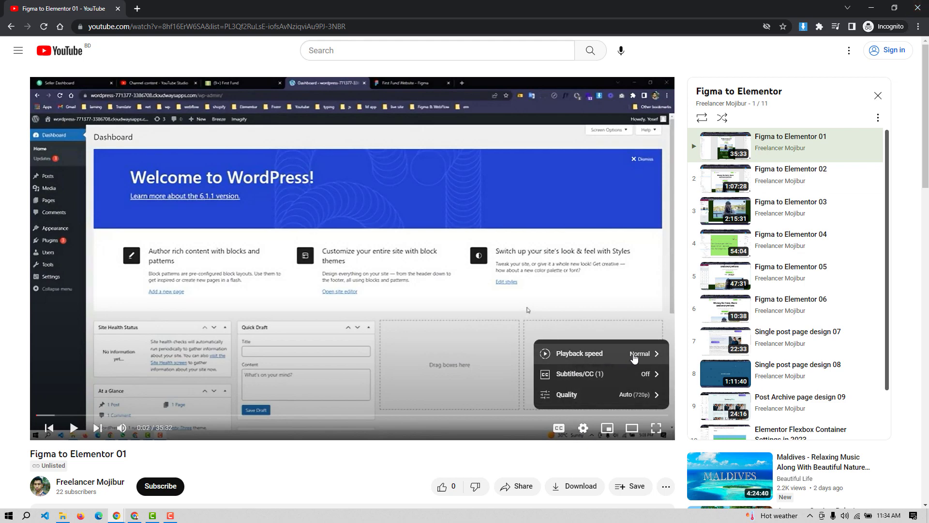
left_click(634, 357)
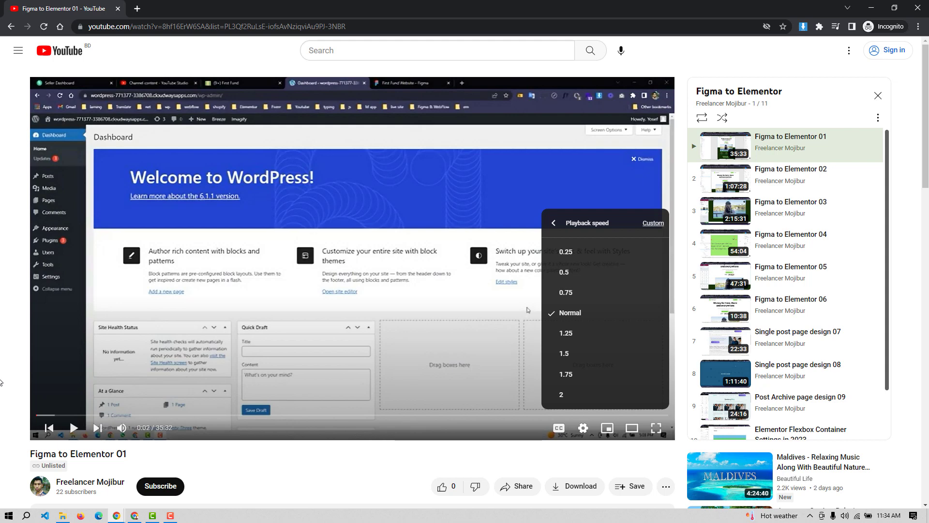
left_click(272, 464)
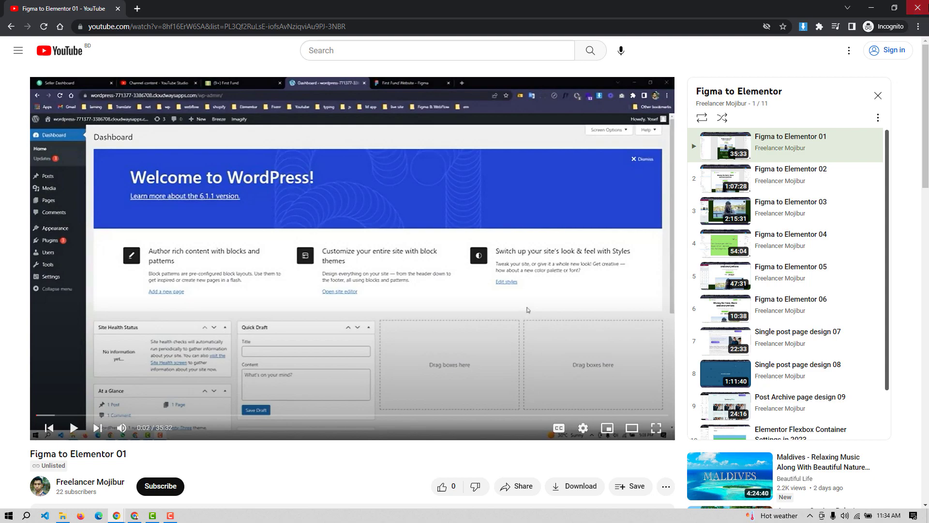
left_click(917, 7)
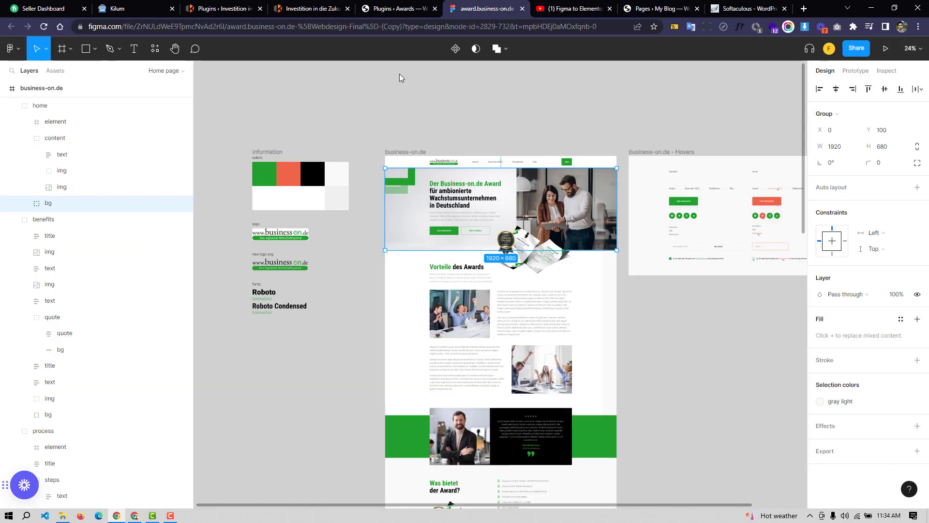
- Select the header group in the business-on.de Figma design and inspect its logo and navigation
left_click(508, 8)
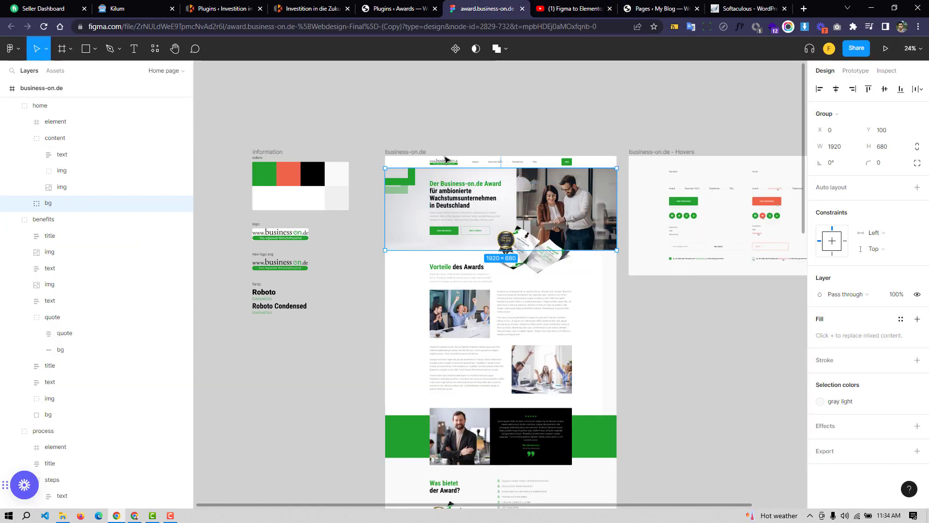
left_click(530, 164)
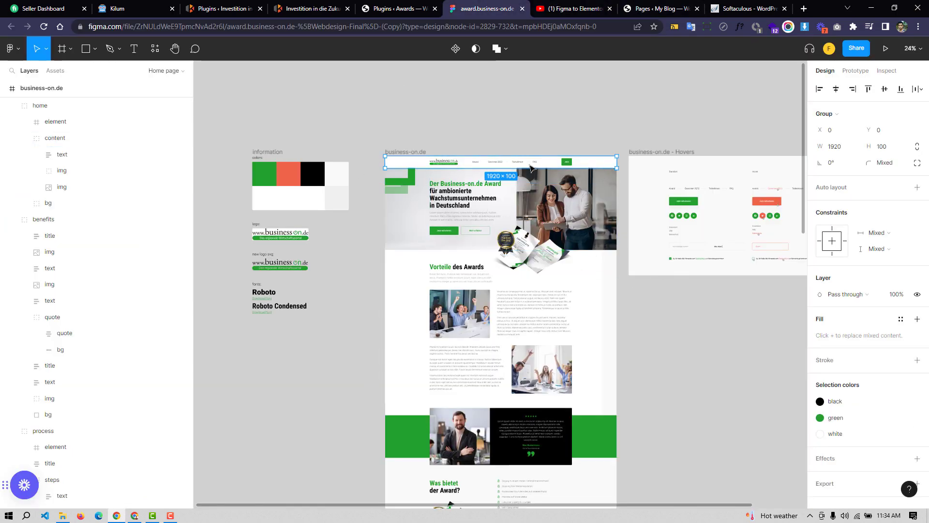
scroll(481, 165, "up", 3)
scroll(482, 166, "down", 5)
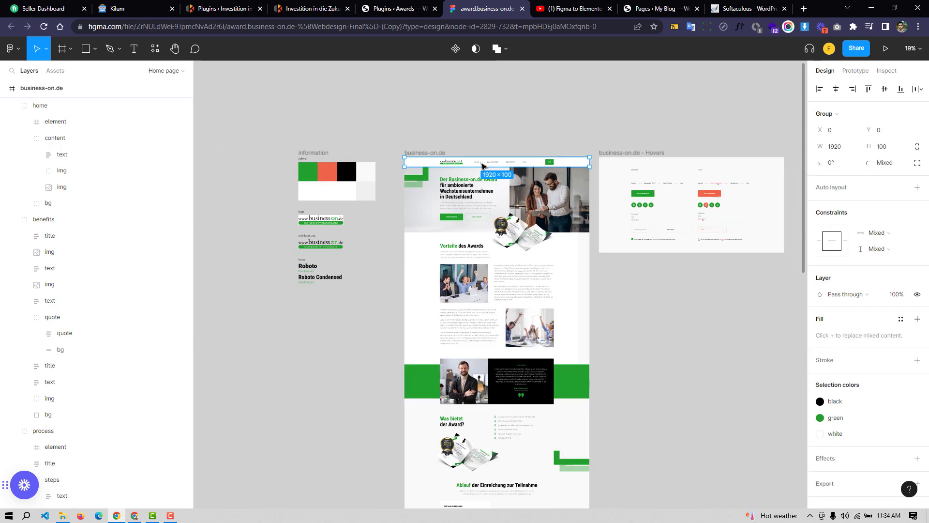
scroll(481, 165, "up", 2)
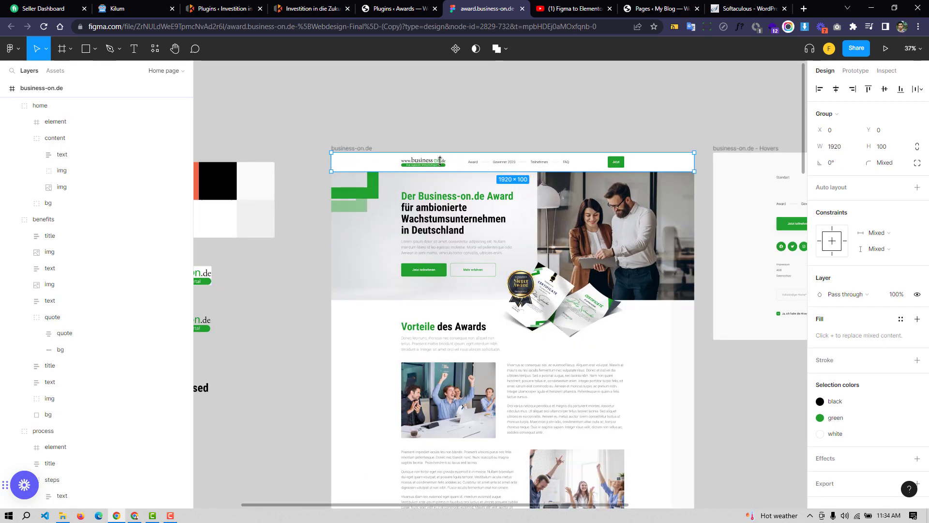
- Switch to the Awards WordPress site and open its Home page for editing with Elementor
left_click(394, 8)
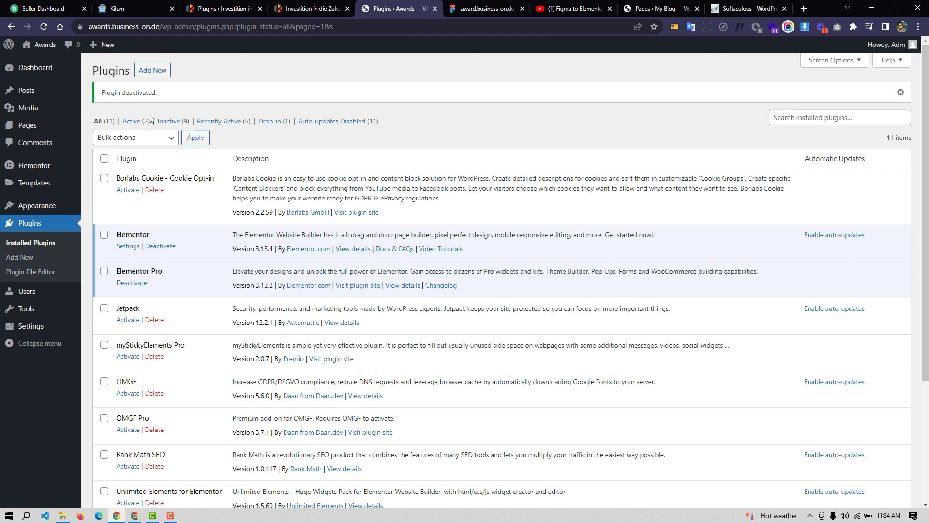
mouse_move(43, 126)
left_click(102, 127)
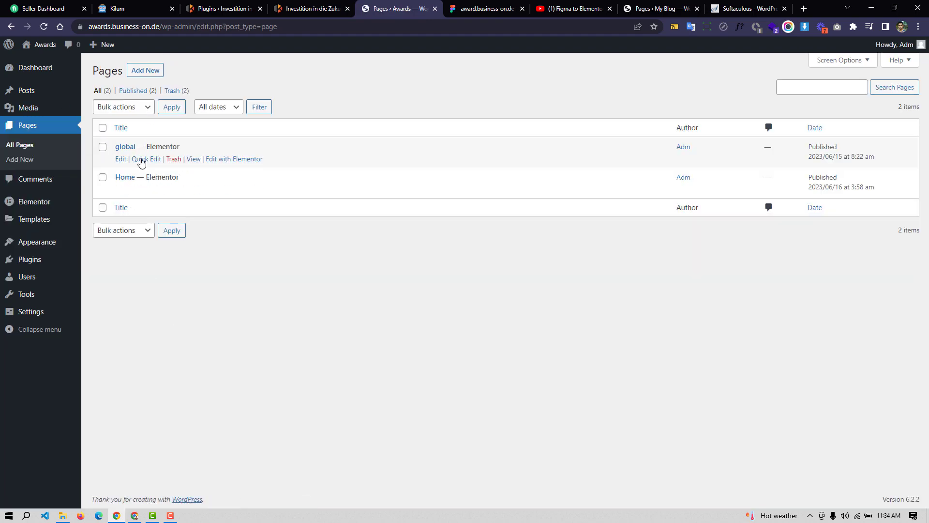
left_click(234, 189)
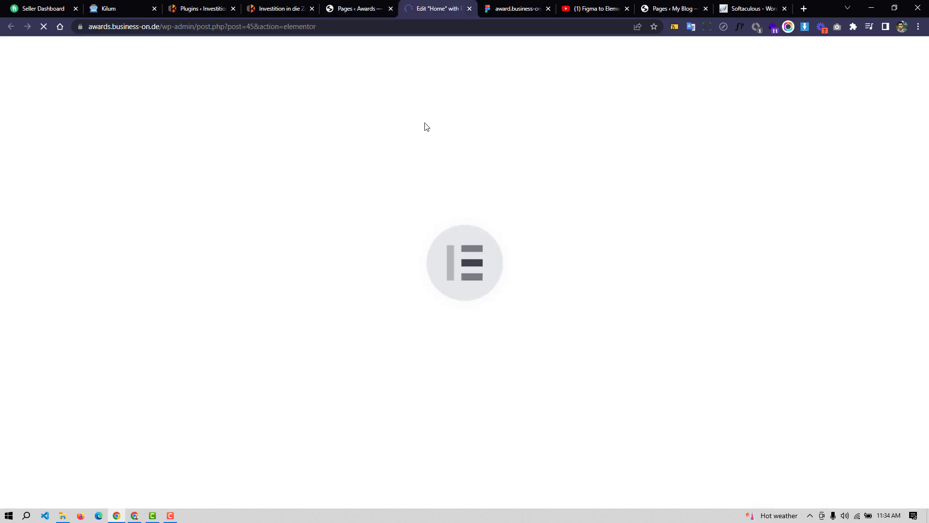
left_click(520, 6)
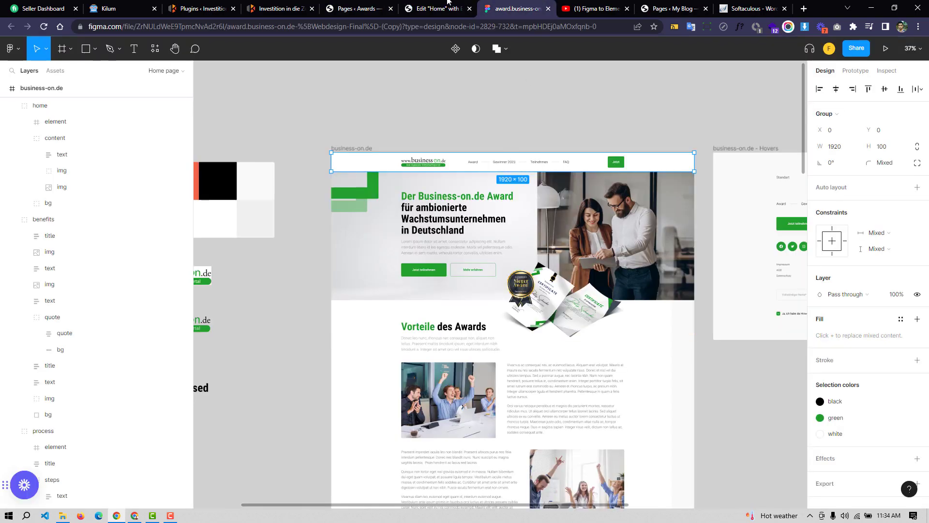
left_click(448, 5)
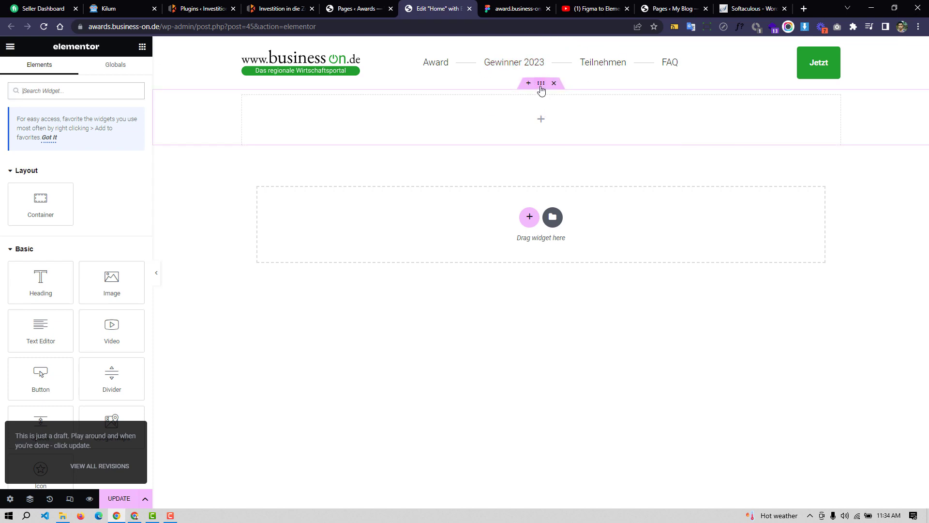
- Delete the empty container under the header and add a new single container with downward direction
left_click(554, 83)
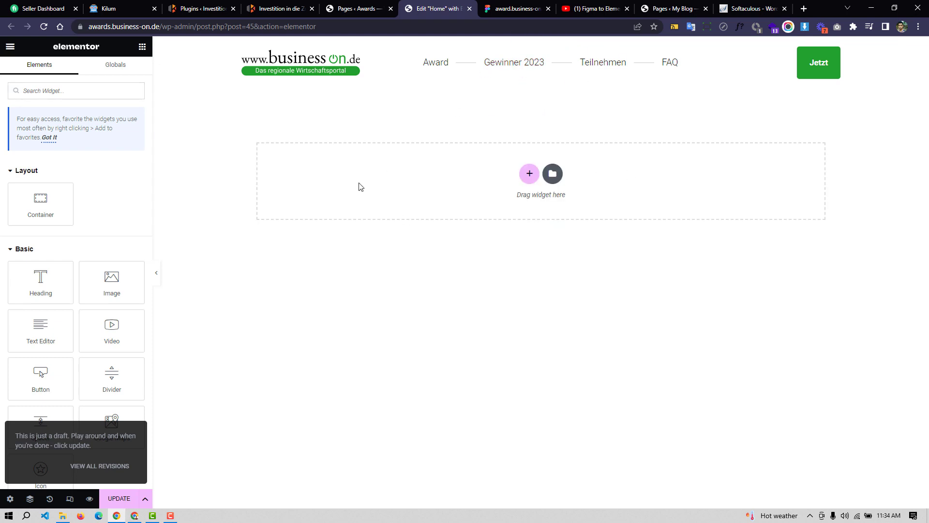
left_click(531, 177)
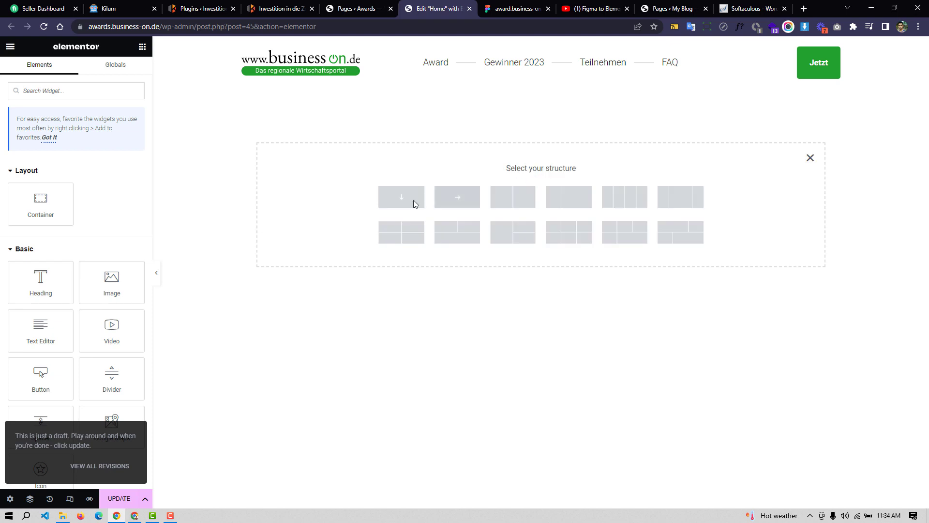
left_click(399, 200)
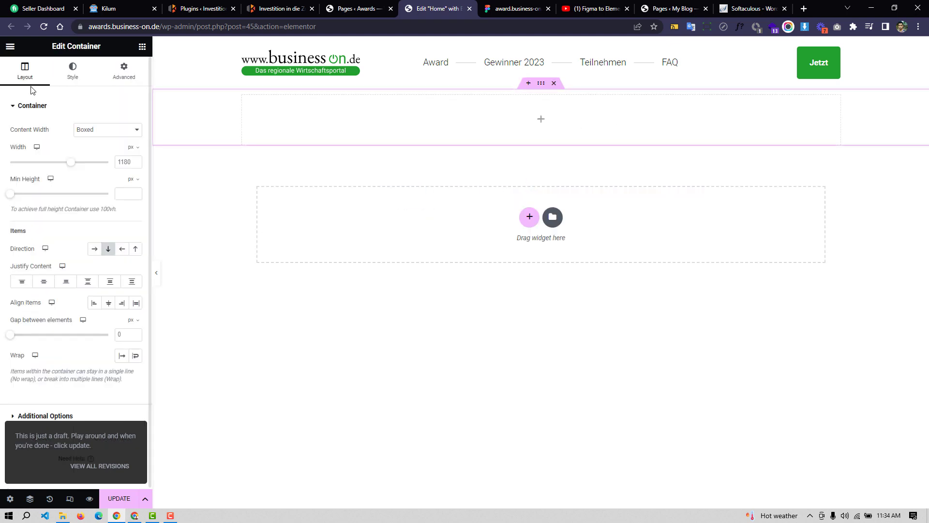
- Show the Navigator and rename the new container as head
left_click(30, 499)
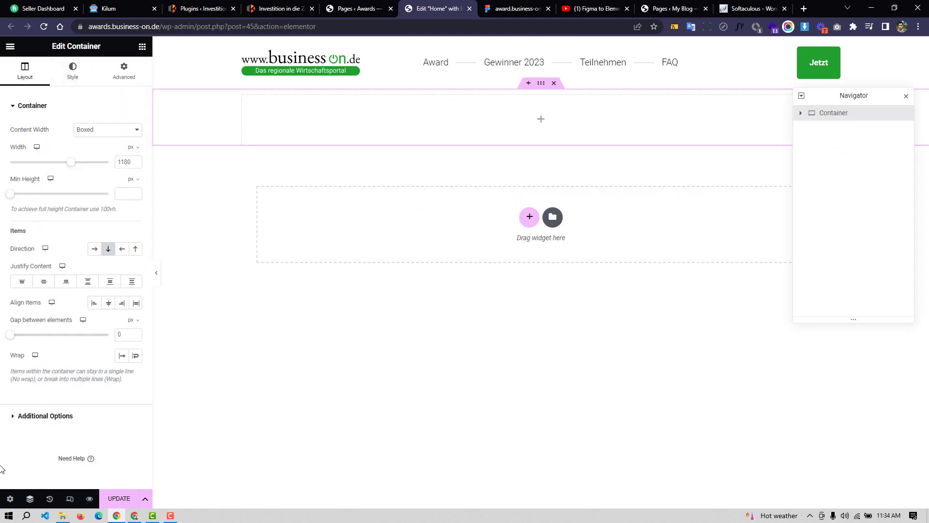
double_click(840, 116)
type("head")
left_click(668, 146)
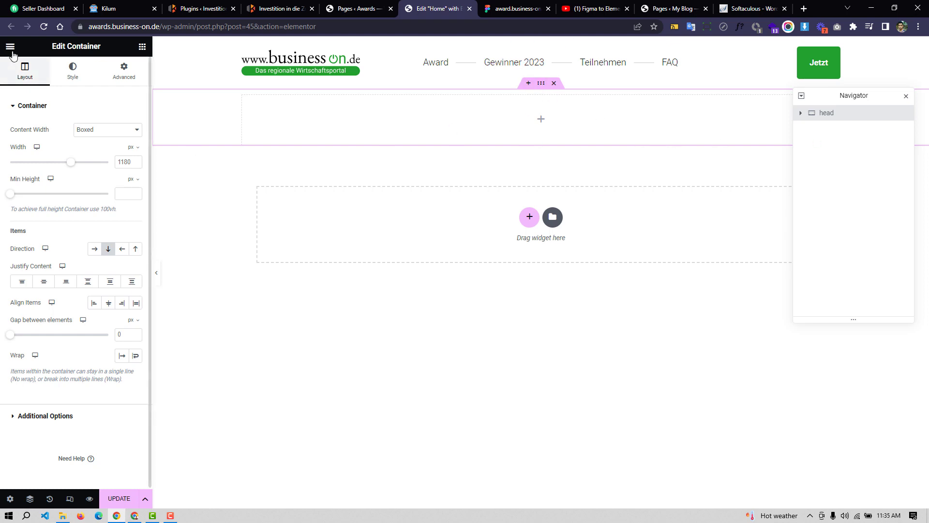
- Check the header design closely in Figma and return to the Elementor Home page with its widget list open
left_click(517, 8)
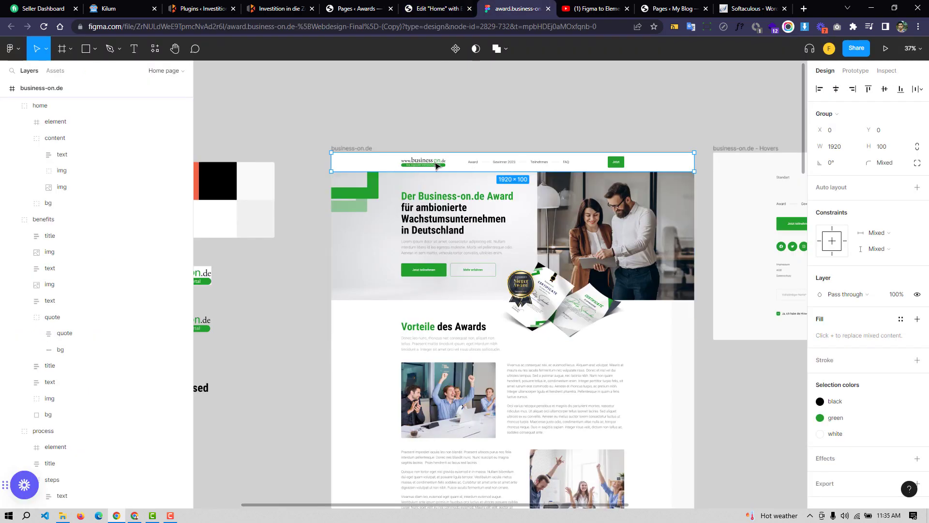
scroll(435, 166, "up", 5)
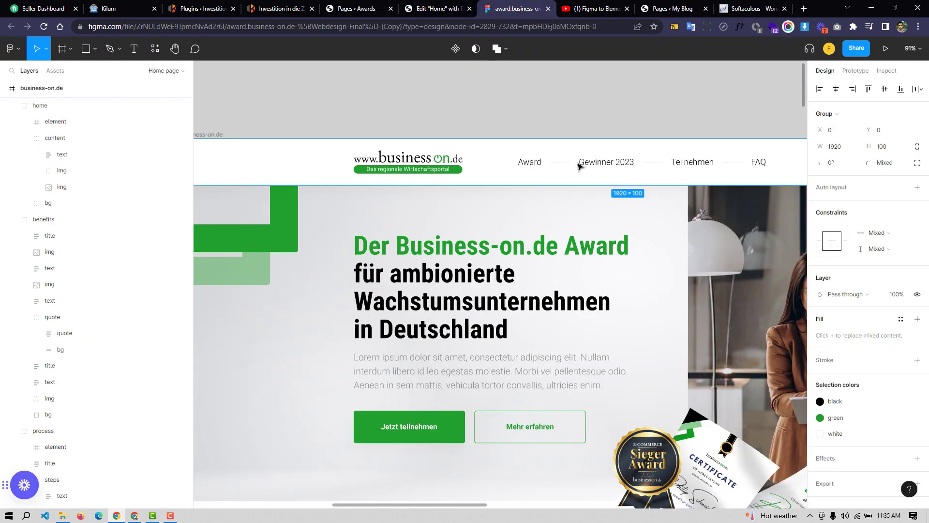
scroll(579, 166, "down", 3)
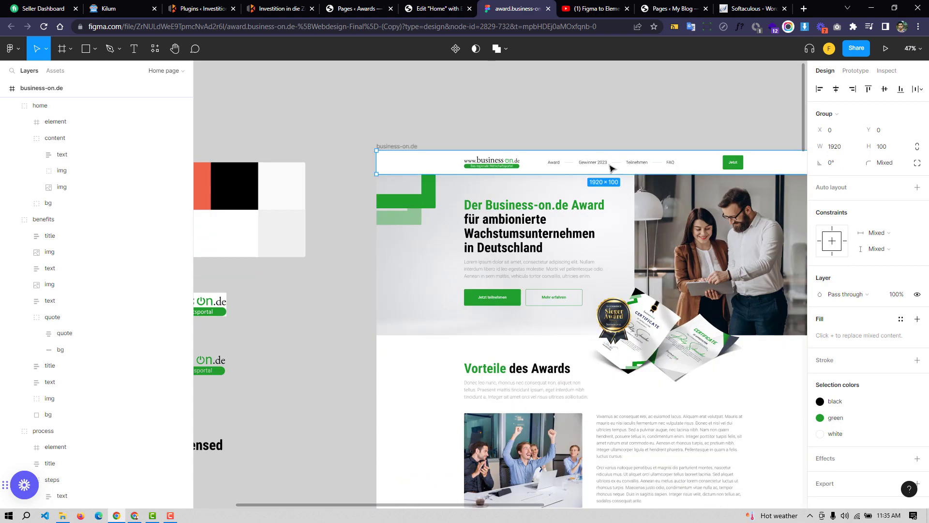
left_click(438, 9)
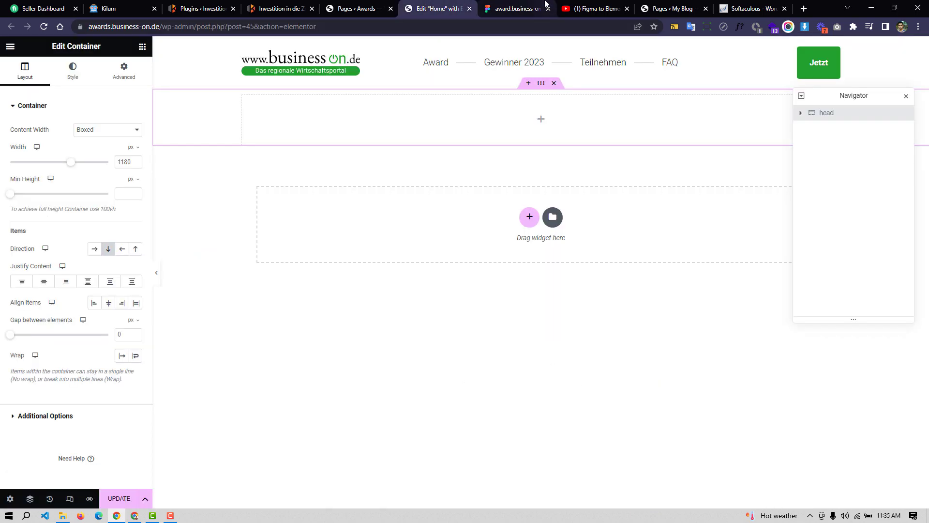
left_click(143, 47)
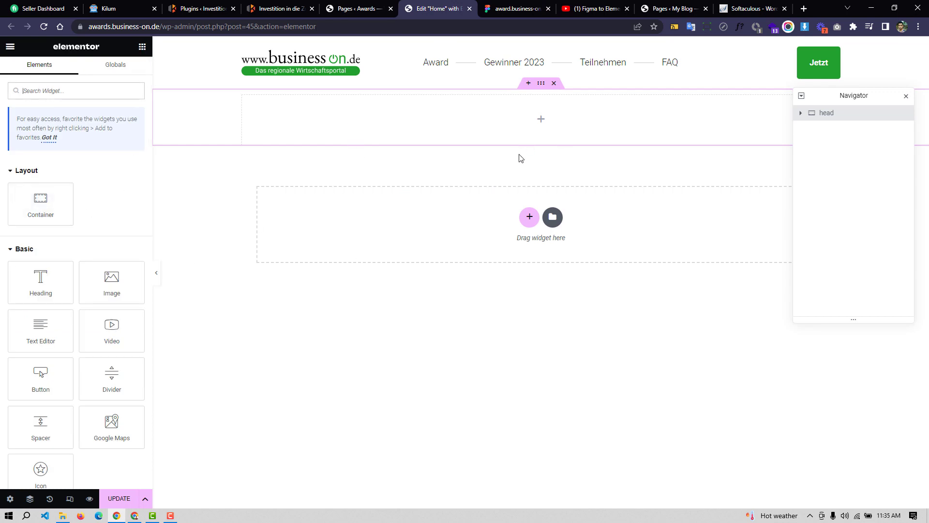
- Review the head container's layout settings, compare them with the header and its menu in Figma, and return to Elementor's widget list
left_click(541, 85)
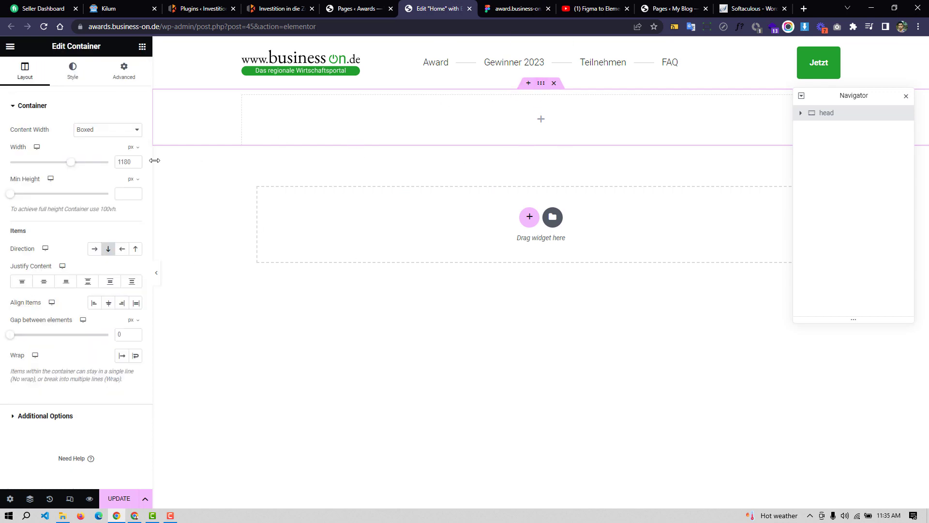
left_click(515, 5)
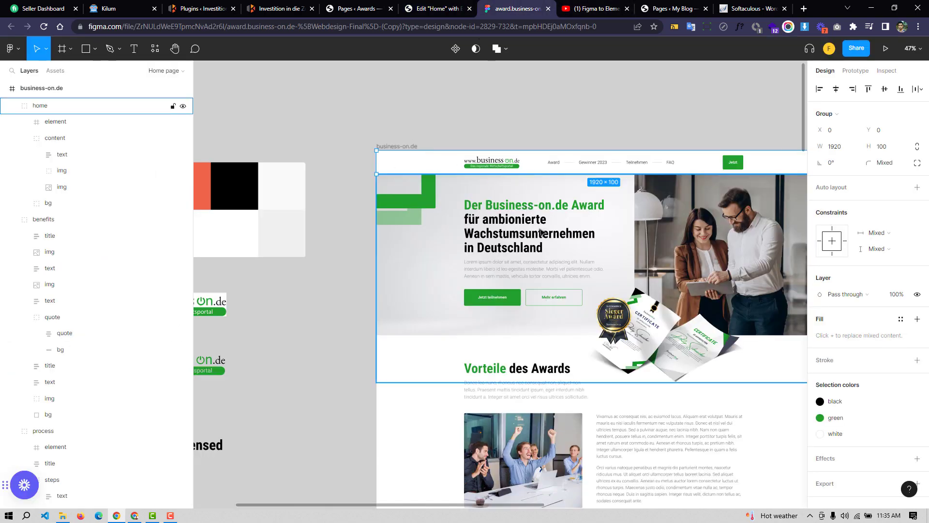
left_click_drag(564, 233, 381, 199)
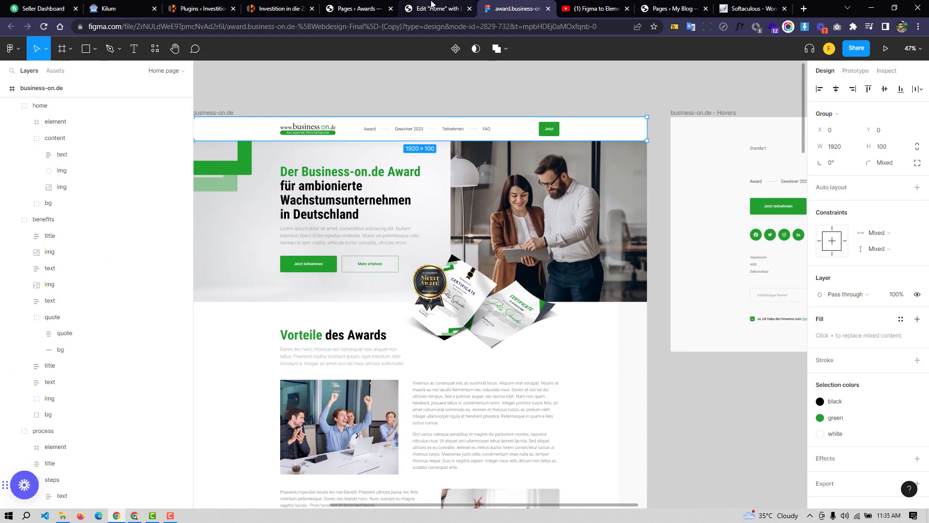
left_click(432, 9)
key("ctrl+Tab")
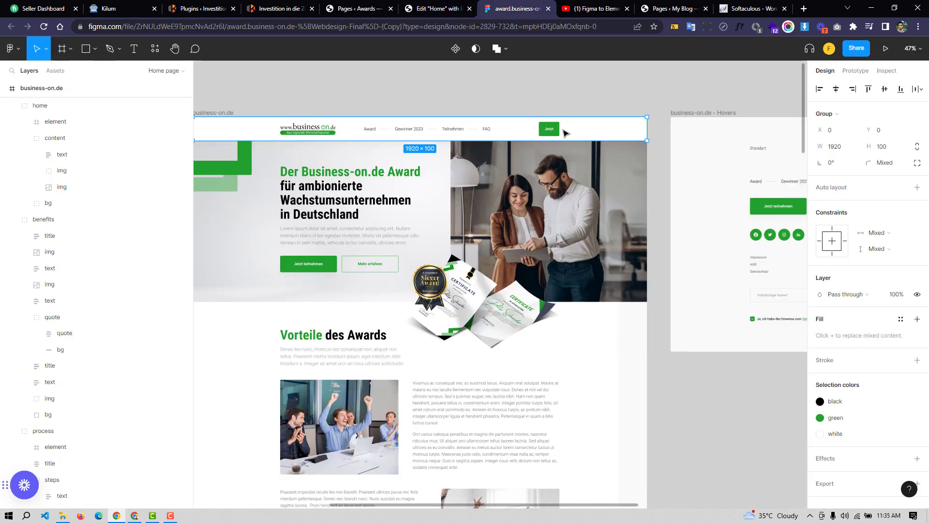
left_click(371, 132)
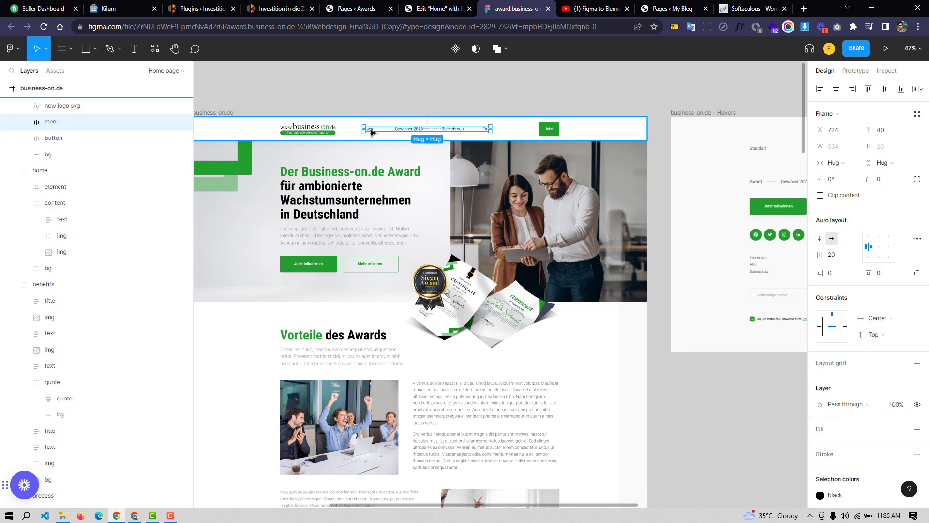
left_click(423, 12)
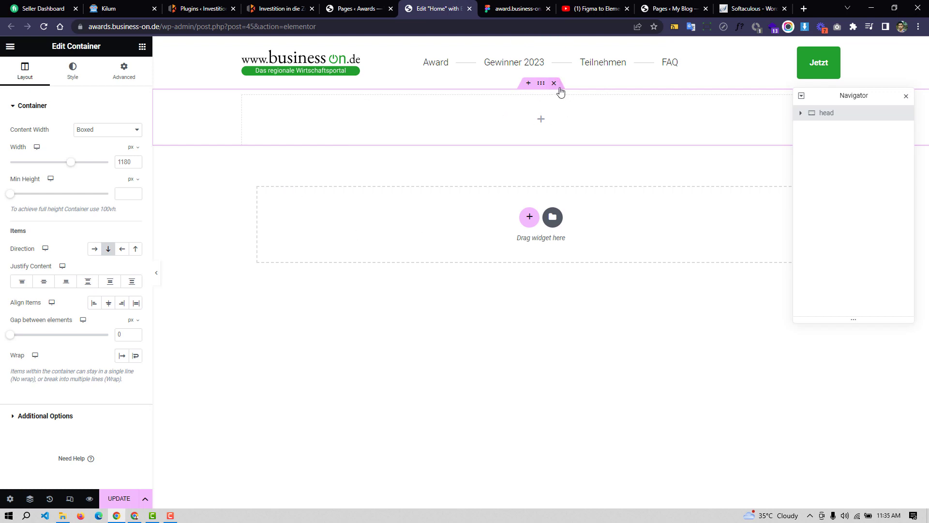
left_click(142, 46)
mouse_move(30, 193)
left_mouse_down()
mouse_move(303, 242)
mouse_move(488, 124)
mouse_move(5, 228)
mouse_move(21, 201)
left_mouse_up()
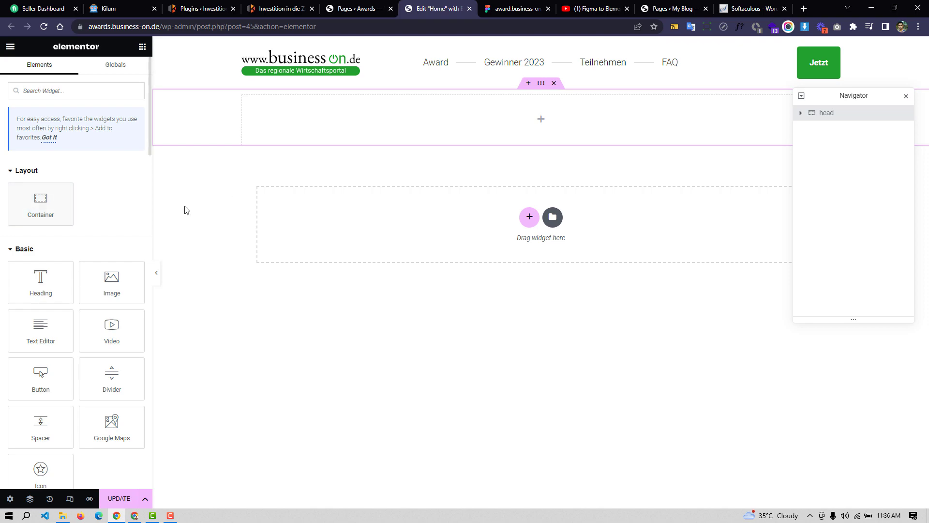
- Examine the hero section in Figma, including the home group, its background and the inspect properties of the heading text block
left_click(511, 9)
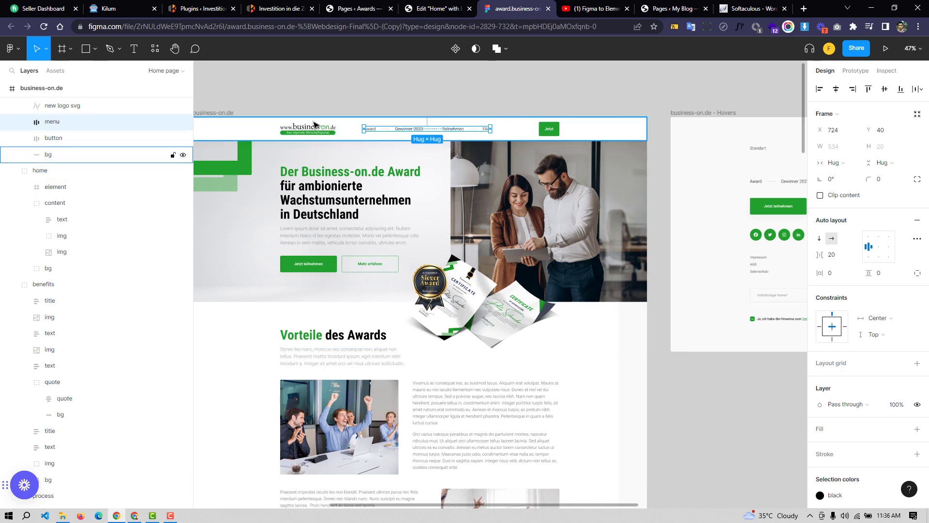
scroll(399, 130, "down", 2)
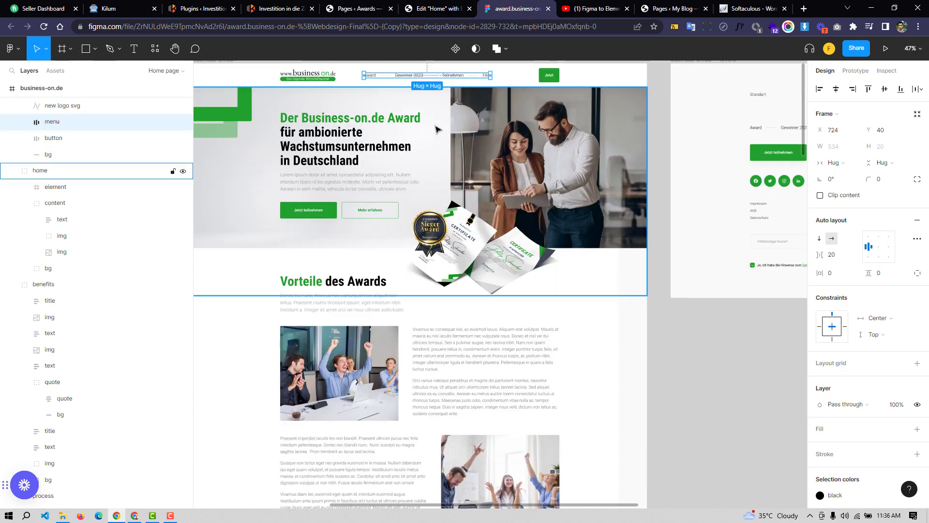
left_click(437, 130)
scroll(373, 183, "left", 4)
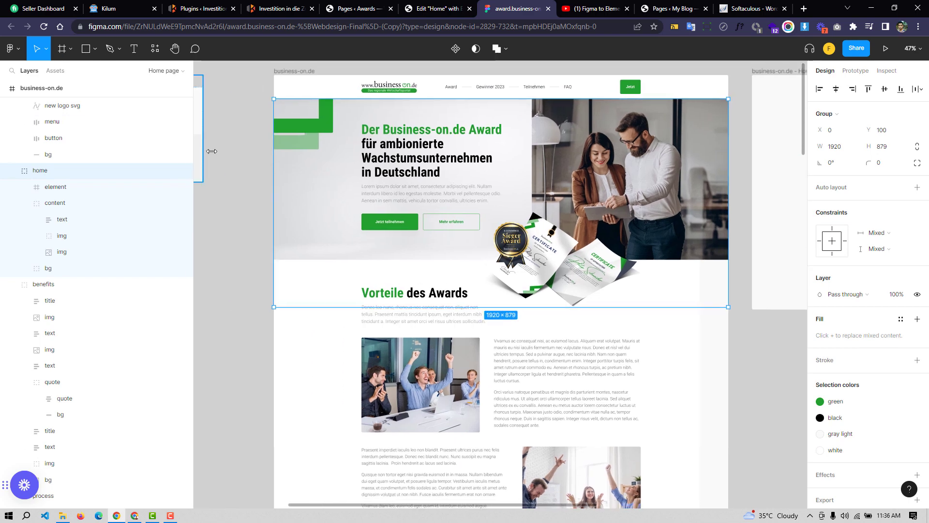
left_click(321, 199)
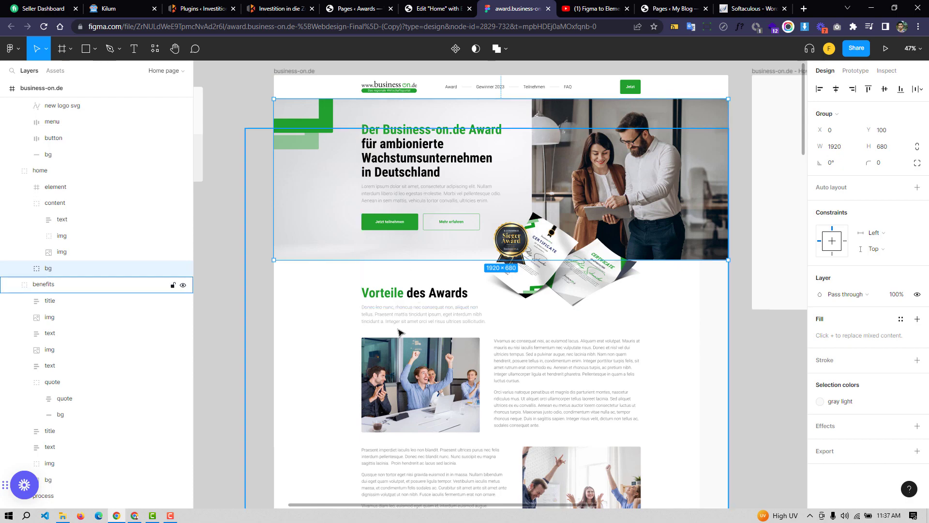
scroll(600, 263, "down", 4)
scroll(600, 263, "up", 5)
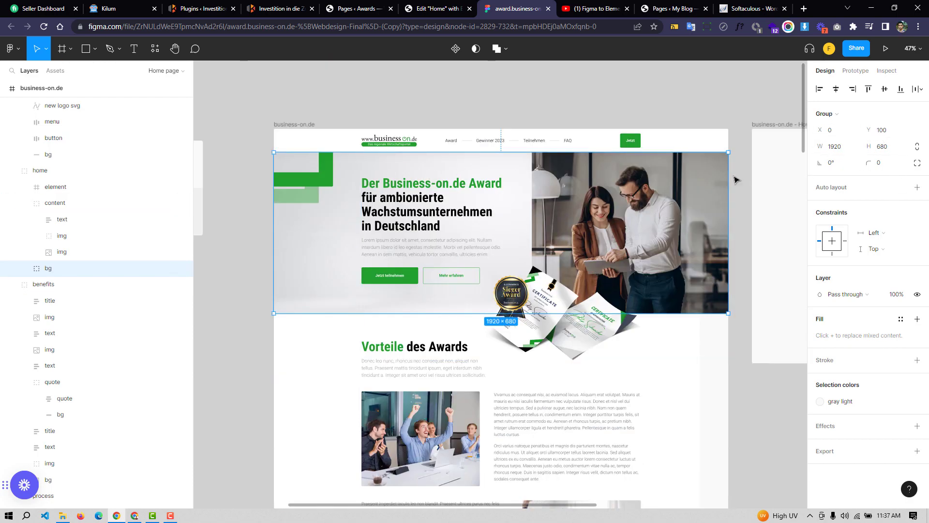
scroll(477, 159, "down", 3)
scroll(480, 151, "up", 3)
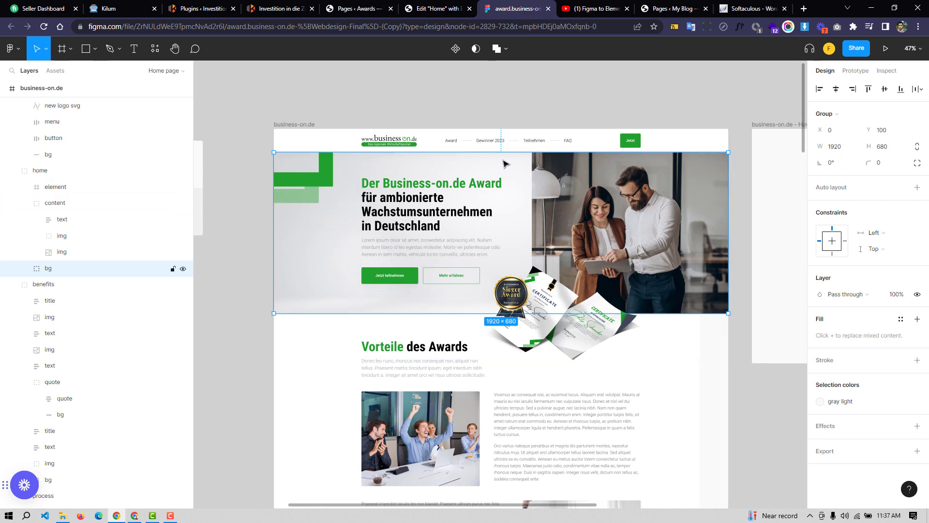
double_click(388, 208)
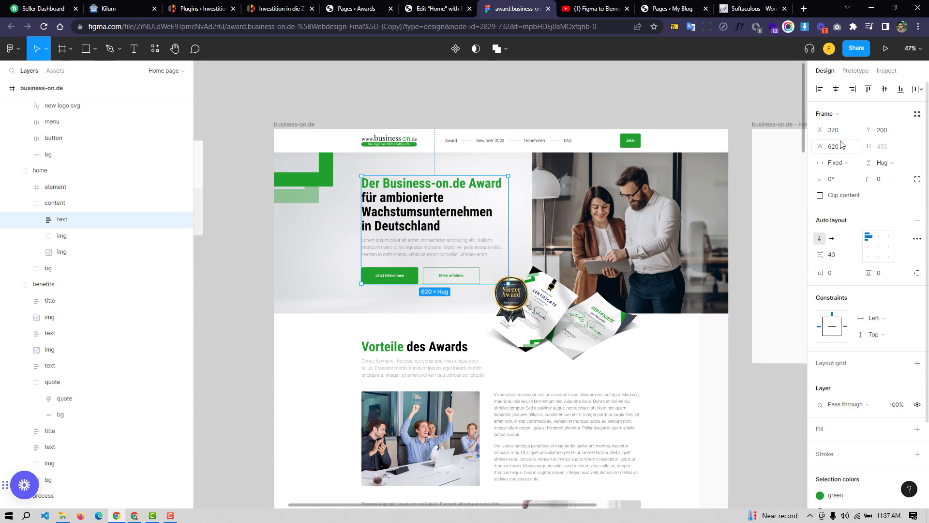
left_click(886, 71)
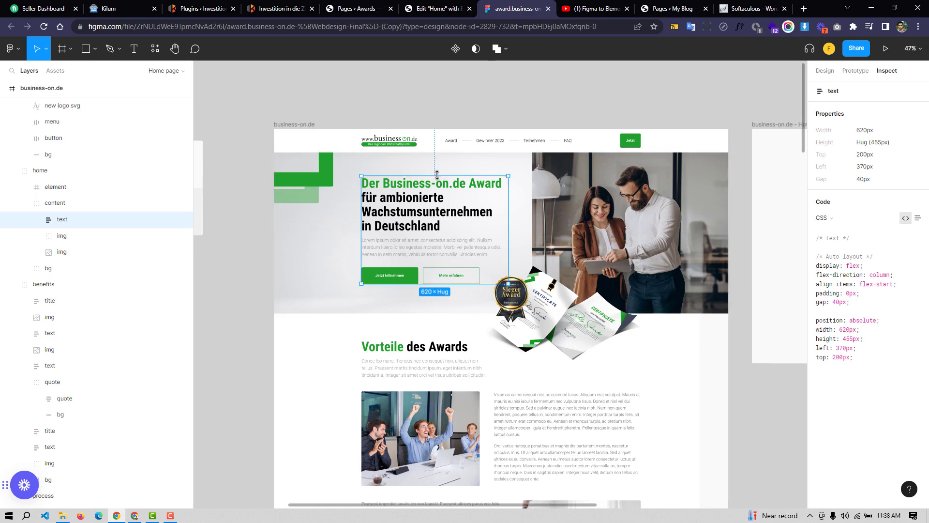
- Return to the Elementor page, add a container inside head and set its content width to Full Width
left_click(423, 8)
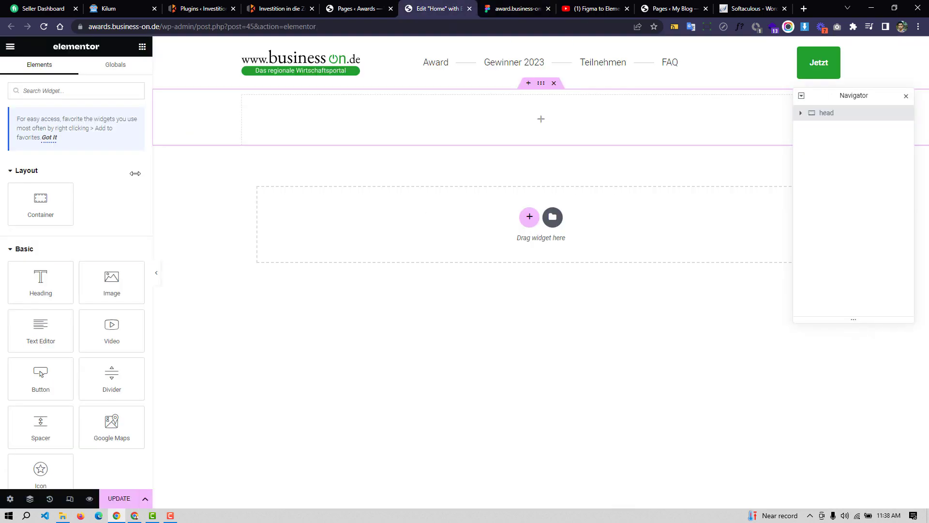
left_click_drag(54, 187, 574, 127)
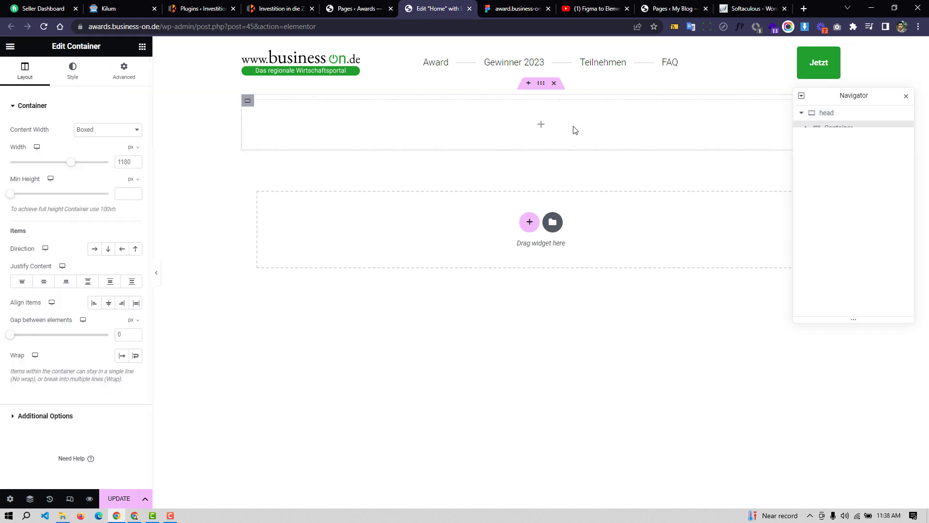
left_click(98, 132)
left_click(100, 160)
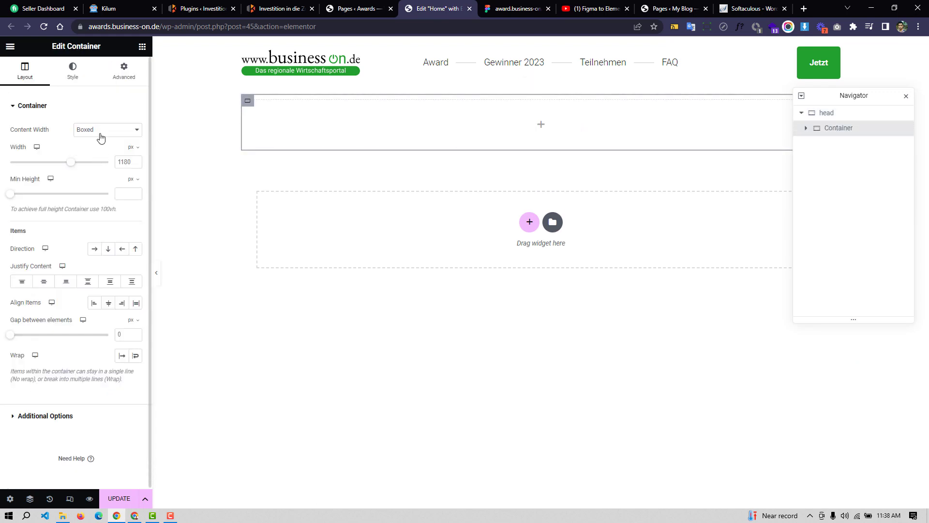
left_click(99, 134)
left_click(92, 149)
- Check the hero text block's width in Figma and set the inner container's width to 620 px in Elementor
left_click(128, 150)
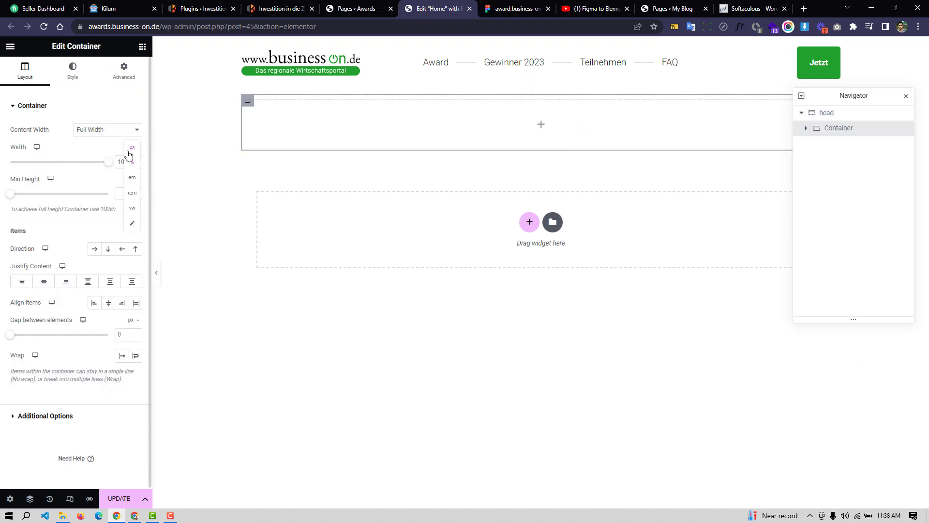
left_click(516, 8)
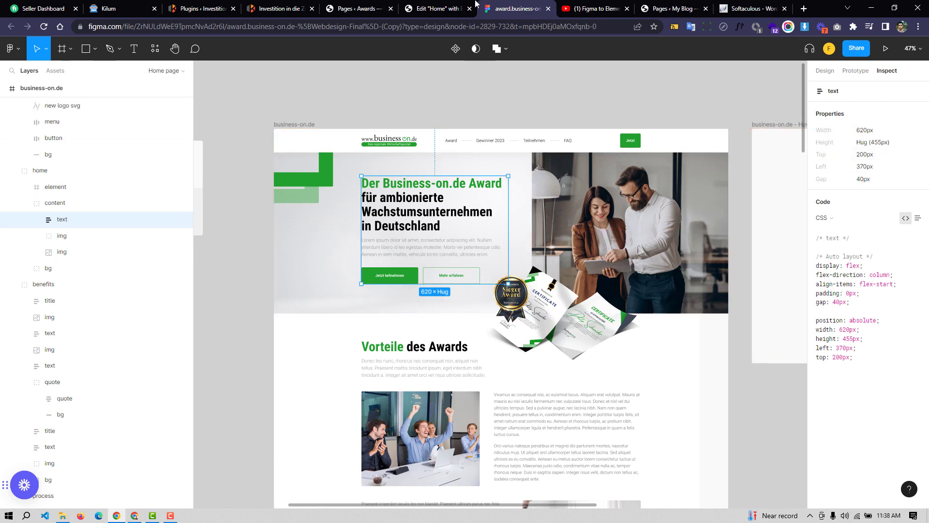
left_click(436, 9)
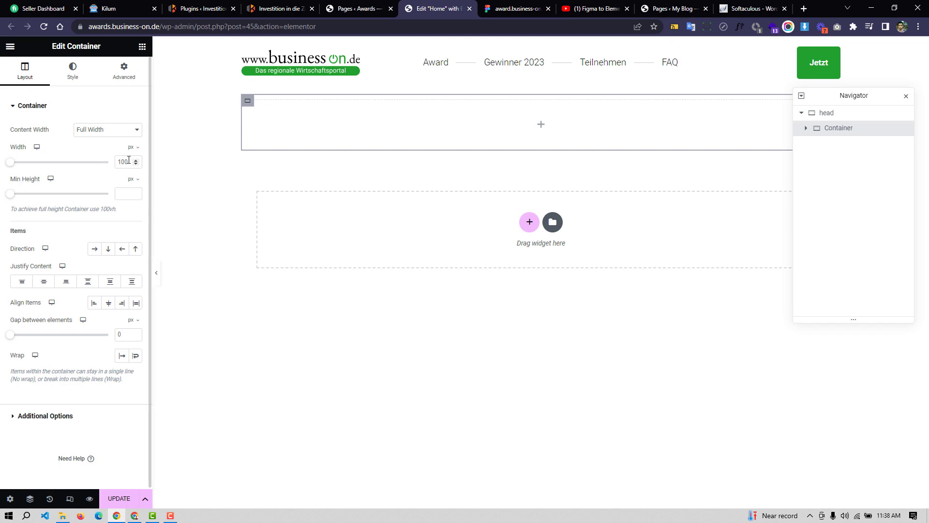
type("620")
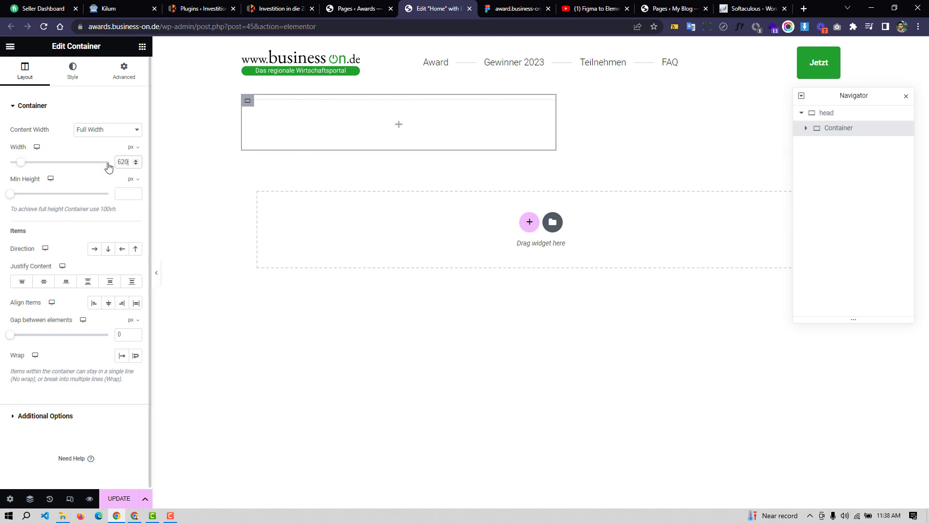
- Inspect the hero image of the two business partners in Figma and duplicate the inner container in Elementor
left_click(518, 8)
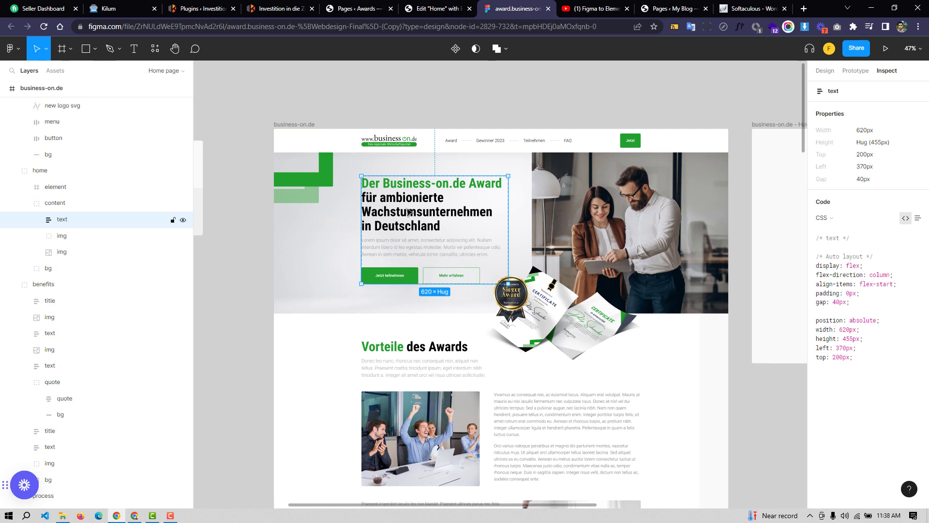
left_click(617, 201)
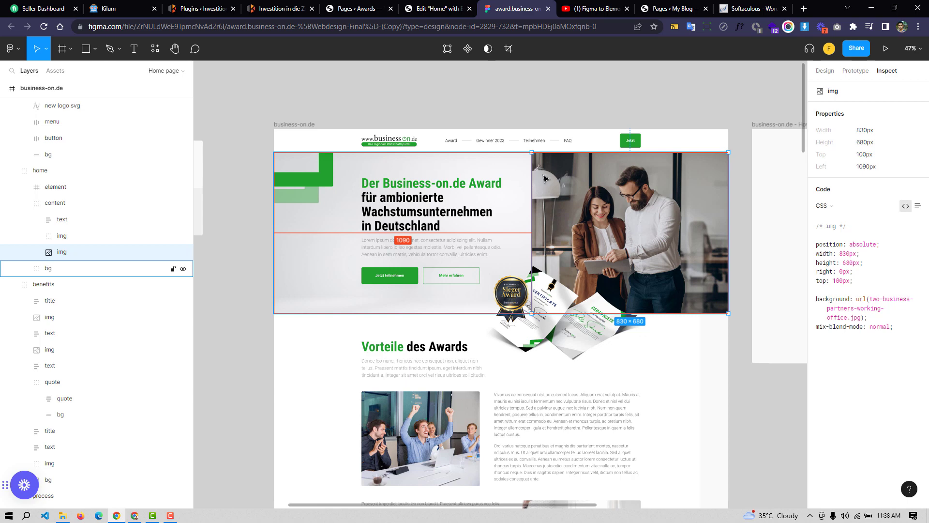
left_click(438, 8)
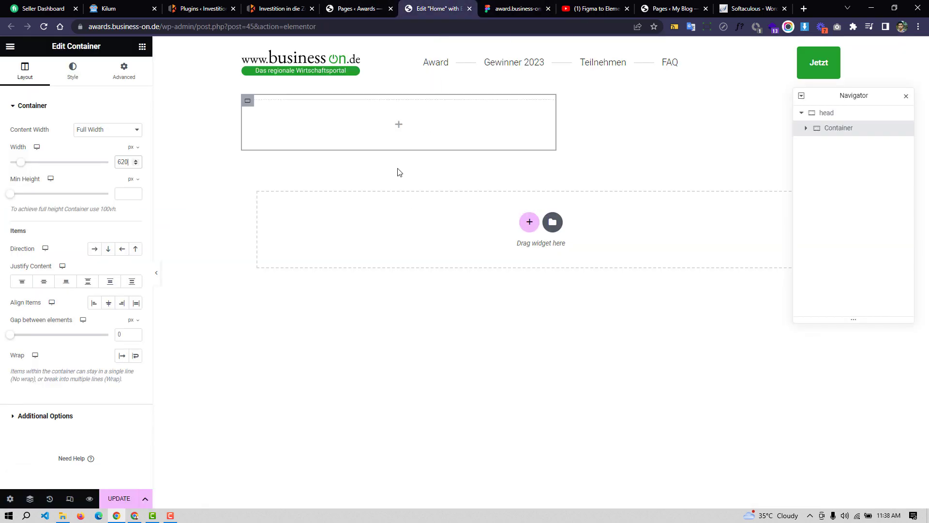
right_click(251, 103)
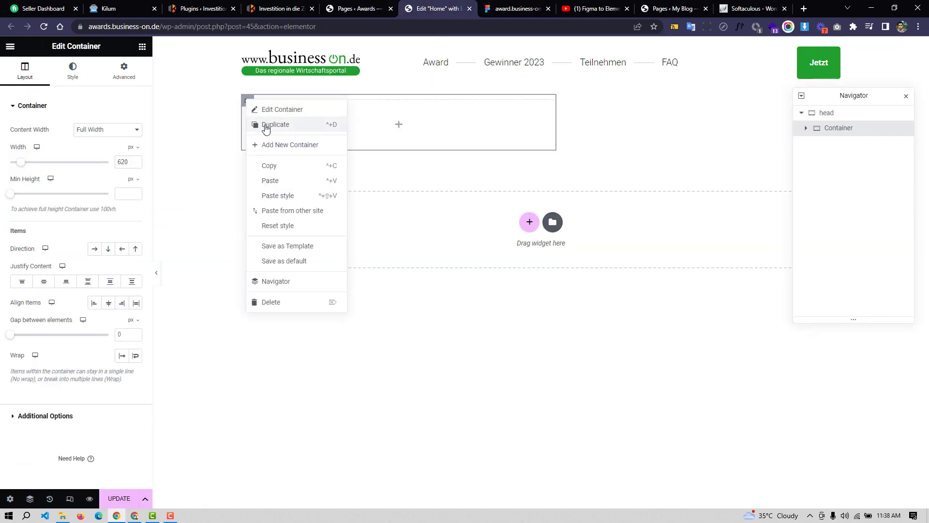
left_click(267, 124)
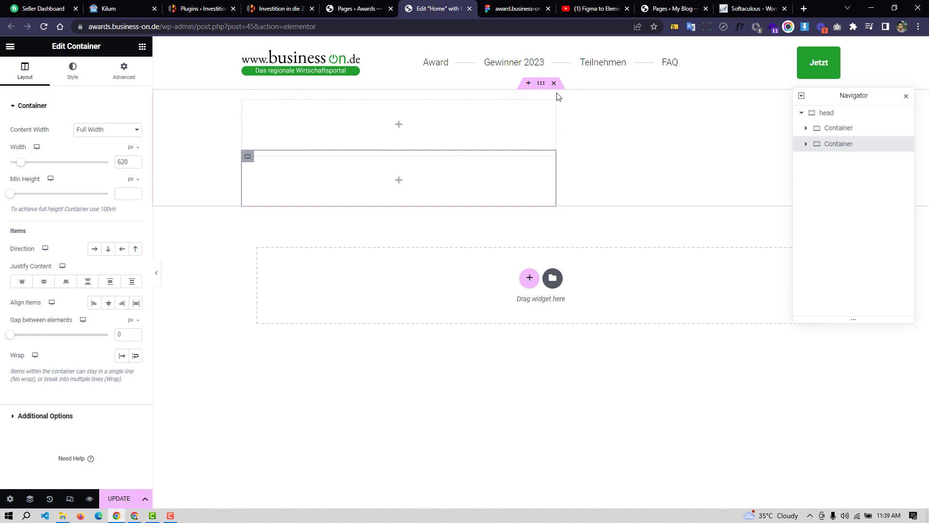
- Try the horizontal row direction on the head container and switch it back to the vertical column
left_click(541, 83)
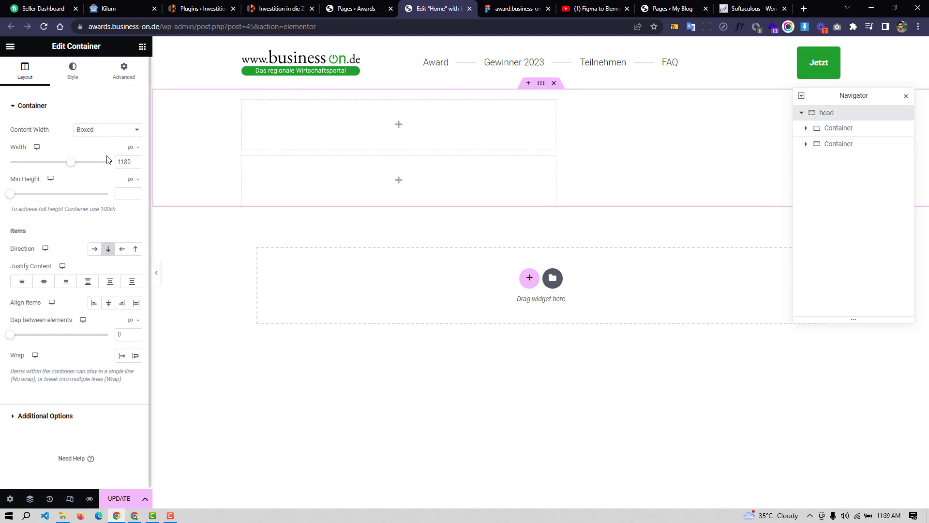
left_click(95, 248)
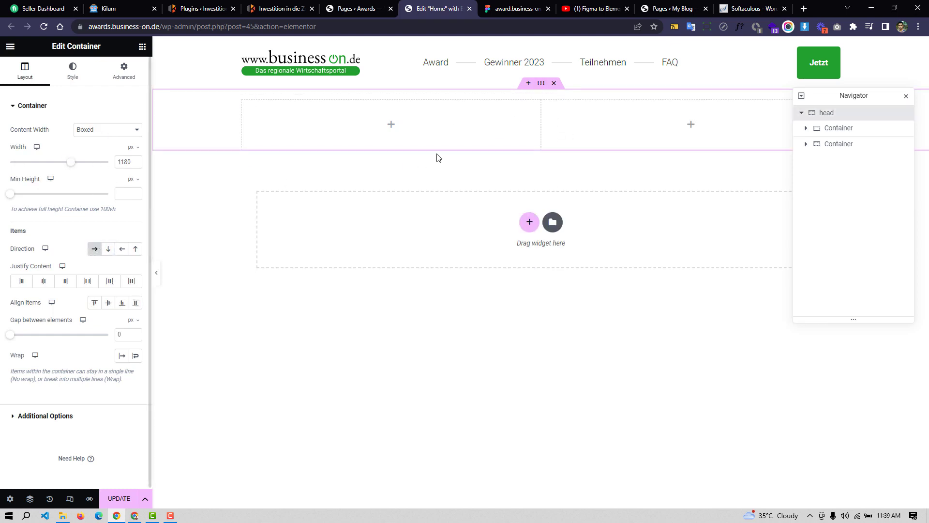
left_click(109, 250)
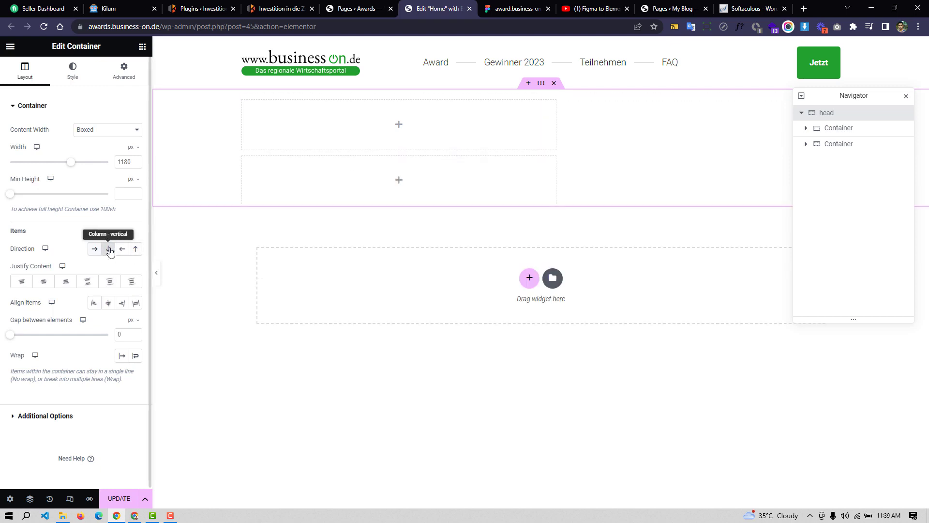
- Set the second inner container's position to Absolute with its horizontal orientation on the right
left_click(248, 158)
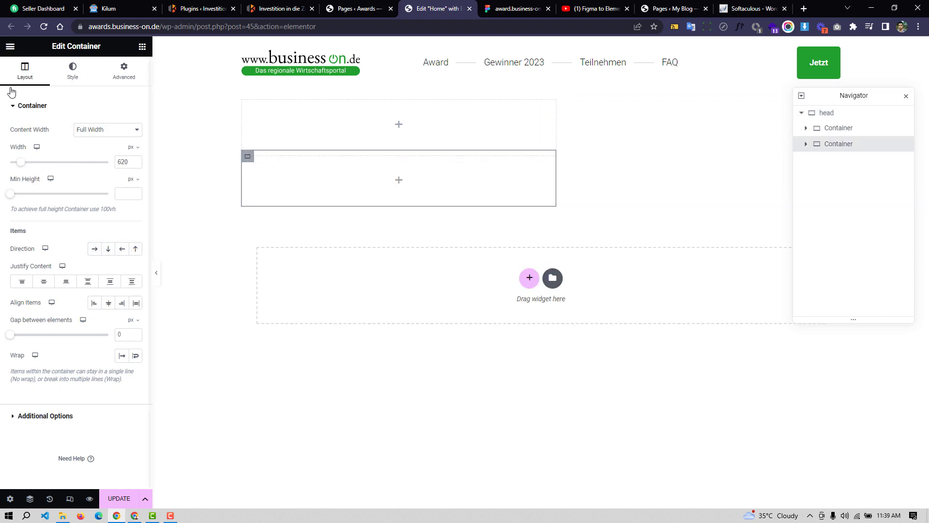
left_click(124, 70)
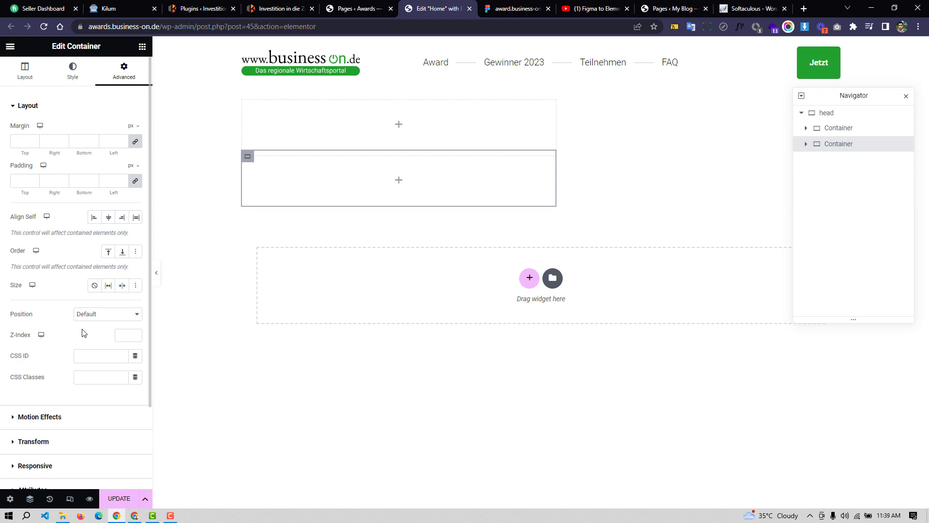
left_click(104, 315)
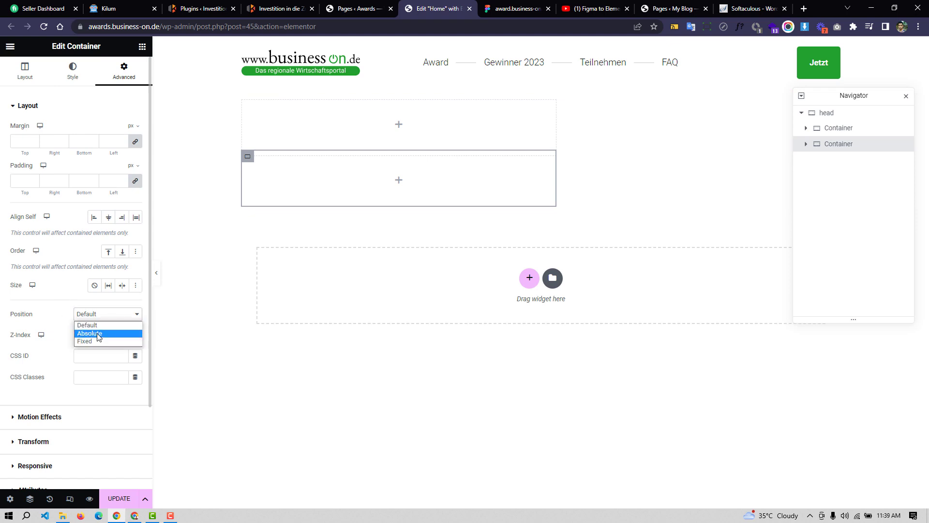
left_click(98, 336)
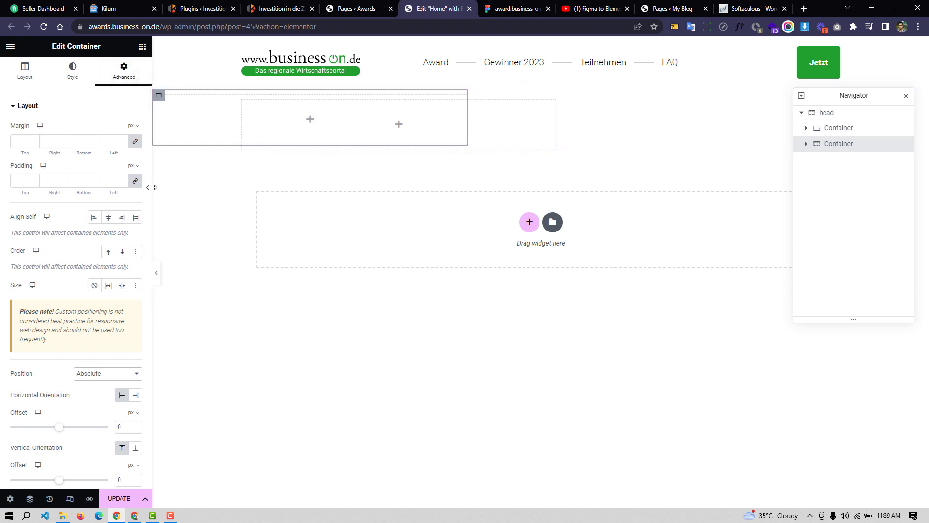
left_click(136, 396)
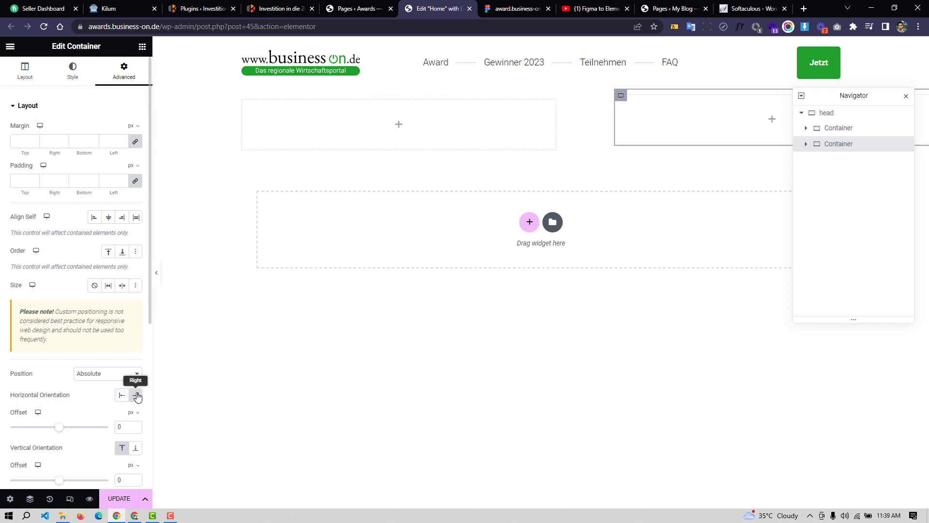
- Set the second inner container's vertical orientation to Top and open its background style settings with the Navigator closed
scroll(130, 382, "down", 2)
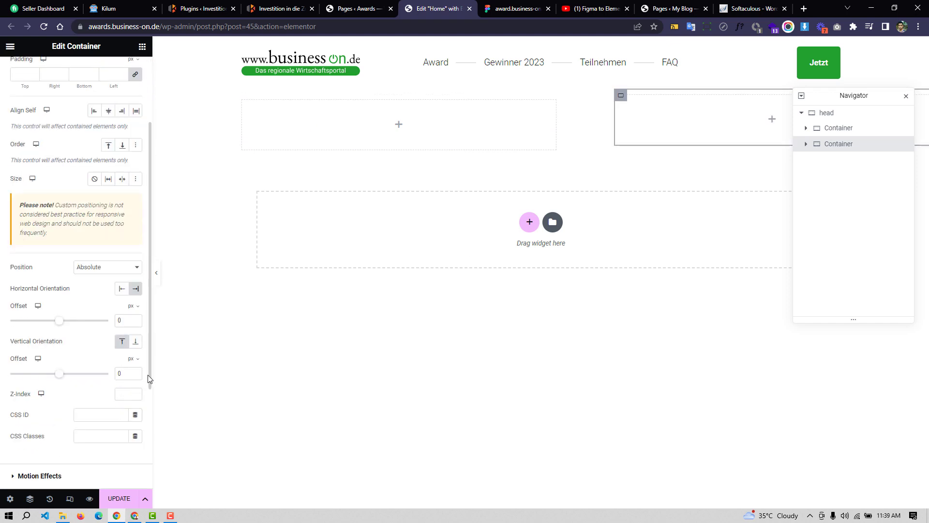
left_click(122, 341)
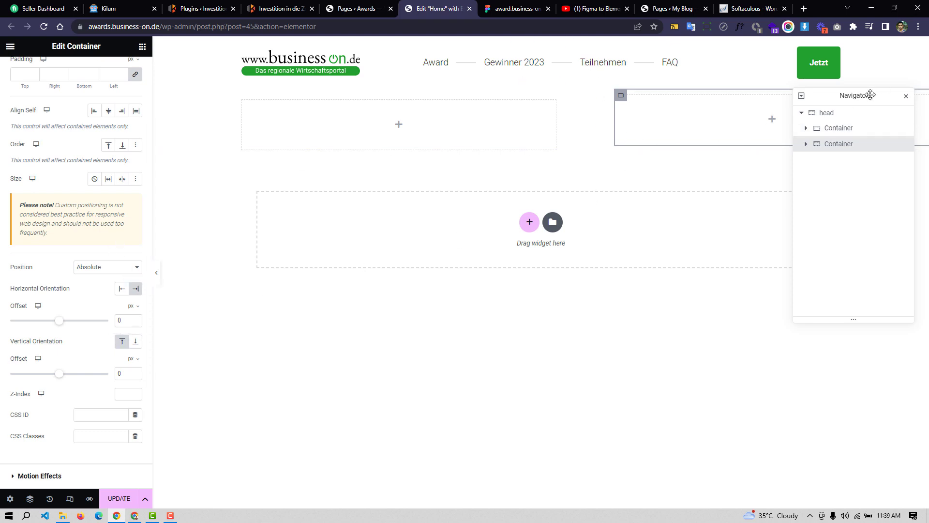
left_click(906, 97)
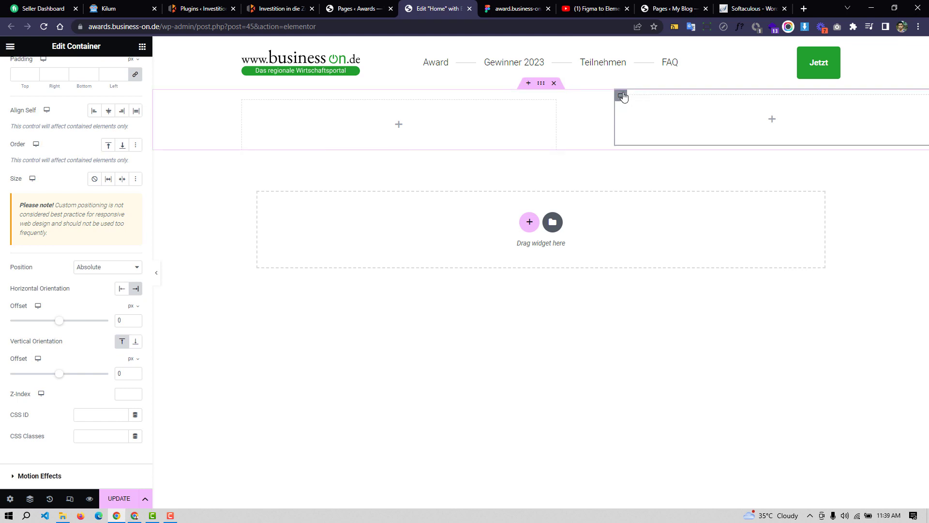
scroll(73, 121, "up", 3)
left_click(73, 71)
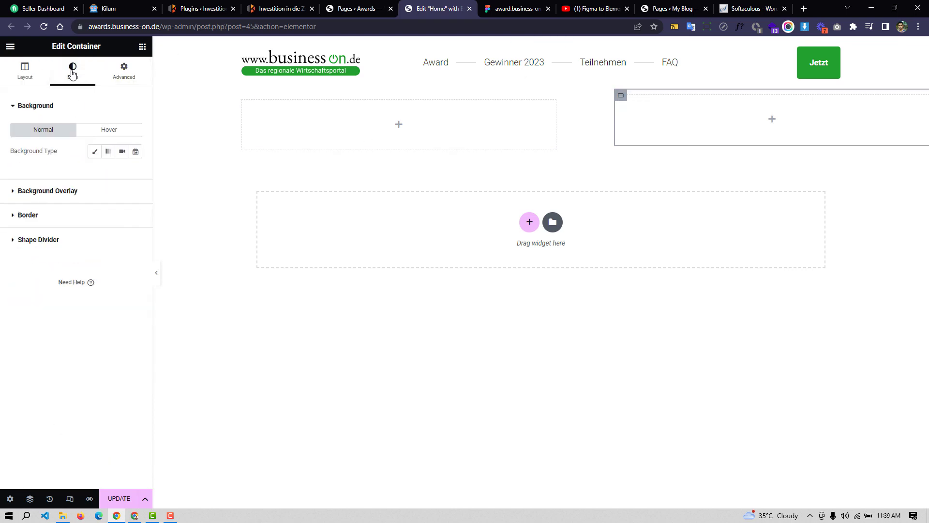
- Switch to Figma and examine the size and position of the certificates image overlapping the hero's lower edge
left_click(520, 9)
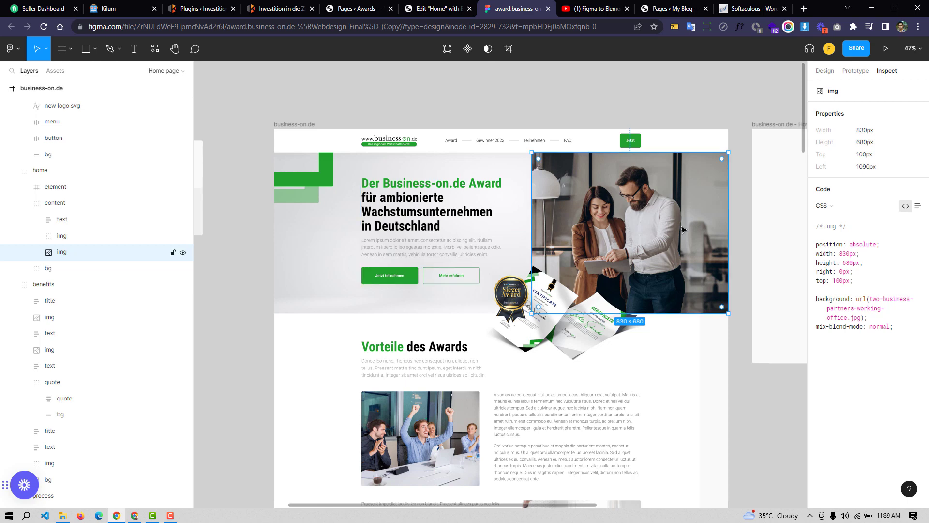
scroll(645, 227, "down", 2)
scroll(647, 168, "up", 1)
scroll(647, 168, "down", 1)
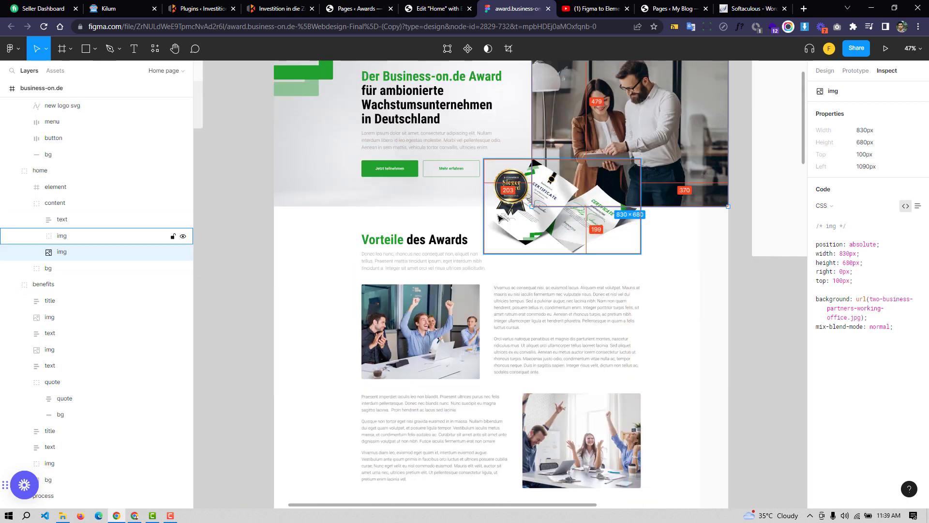
left_click(506, 220)
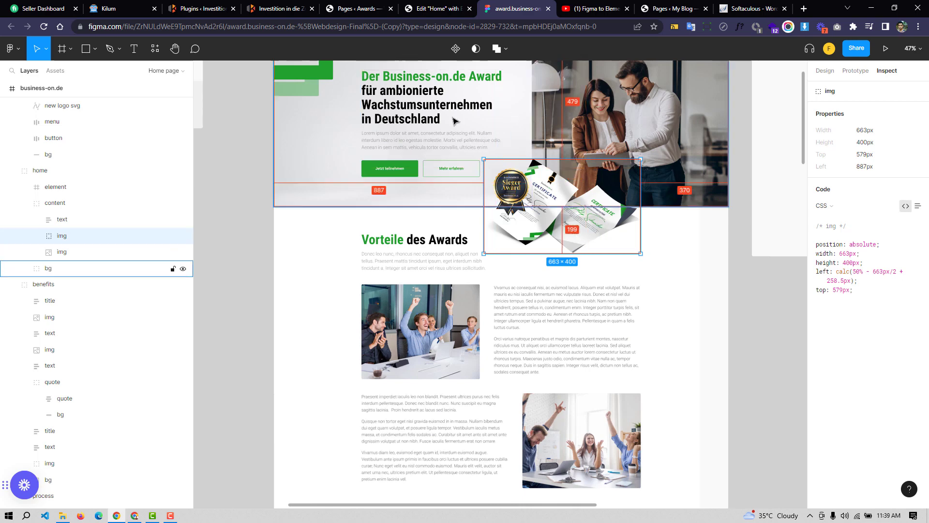
scroll(613, 140, "up", 1)
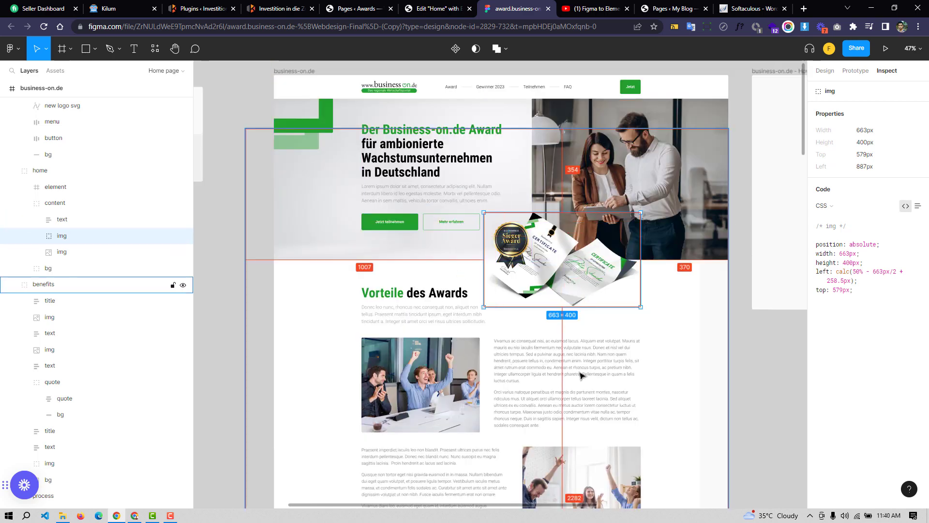
scroll(583, 377, "down", 1)
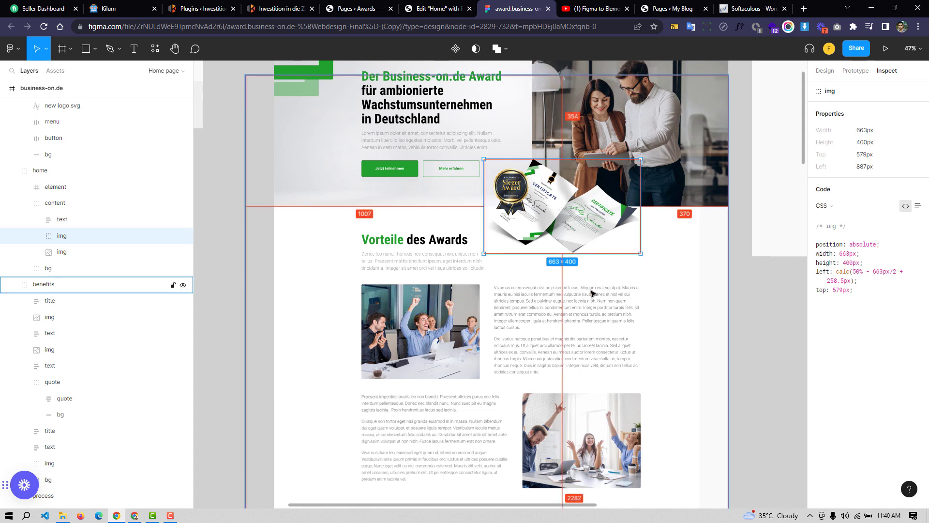
- Inspect the text block beside the first image under "Vorteile des Awards" and look over the sections above and below it
left_click(613, 292)
scroll(487, 212, "up", 3)
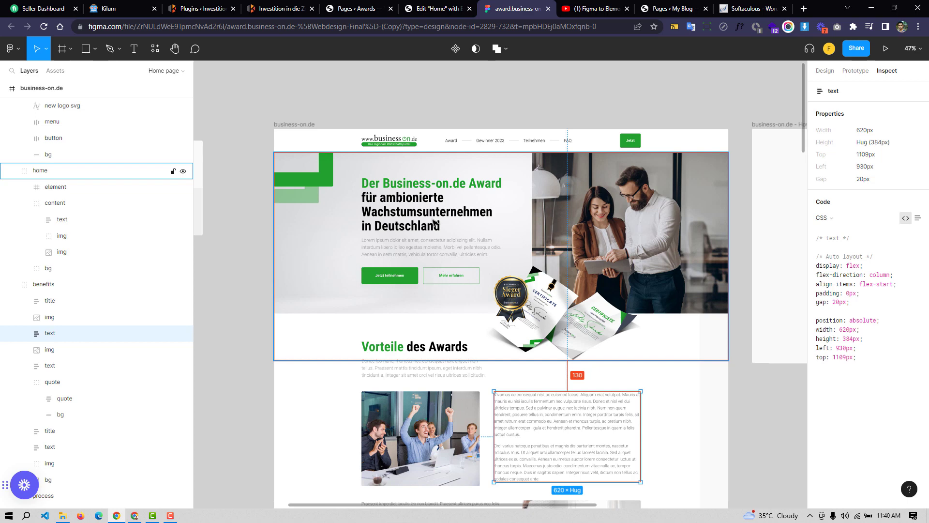
scroll(484, 233, "down", 2)
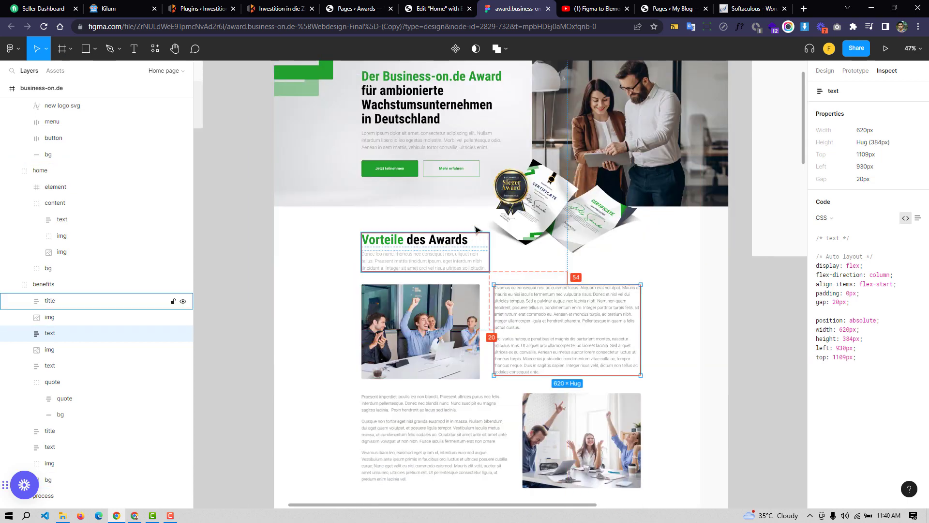
scroll(421, 224, "up", 3)
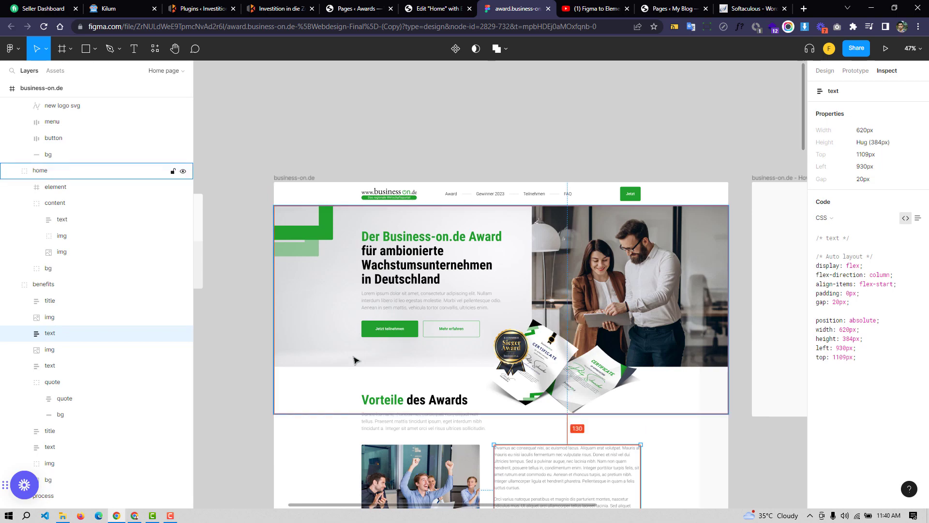
scroll(480, 235, "down", 3)
scroll(481, 194, "down", 2)
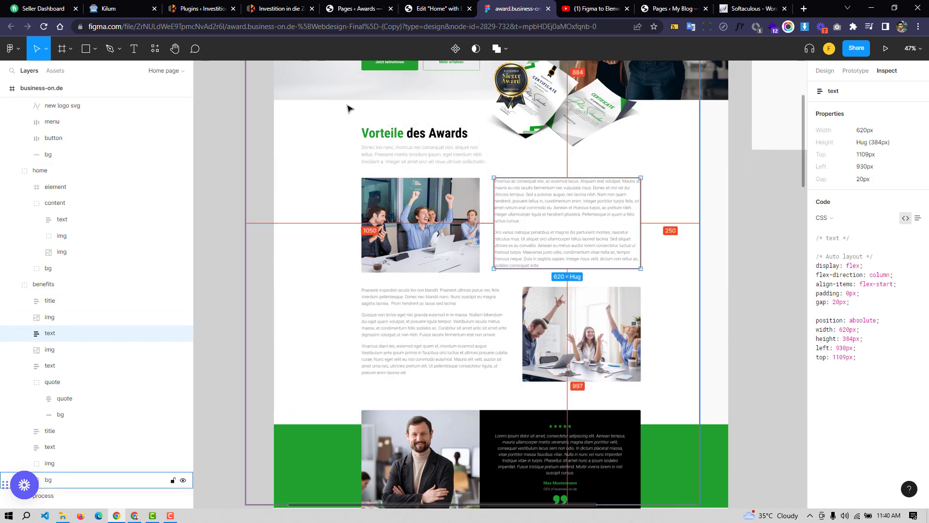
scroll(304, 417, "down", 4)
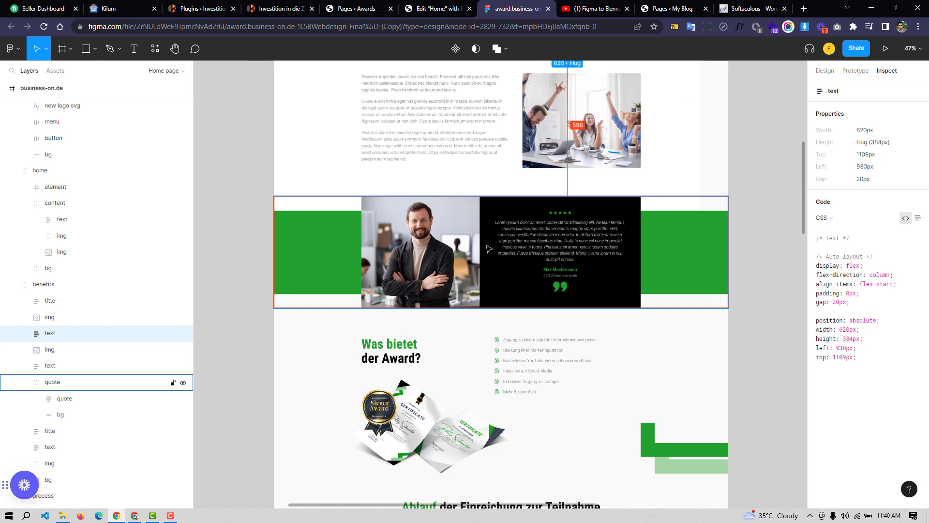
scroll(488, 248, "up", 3)
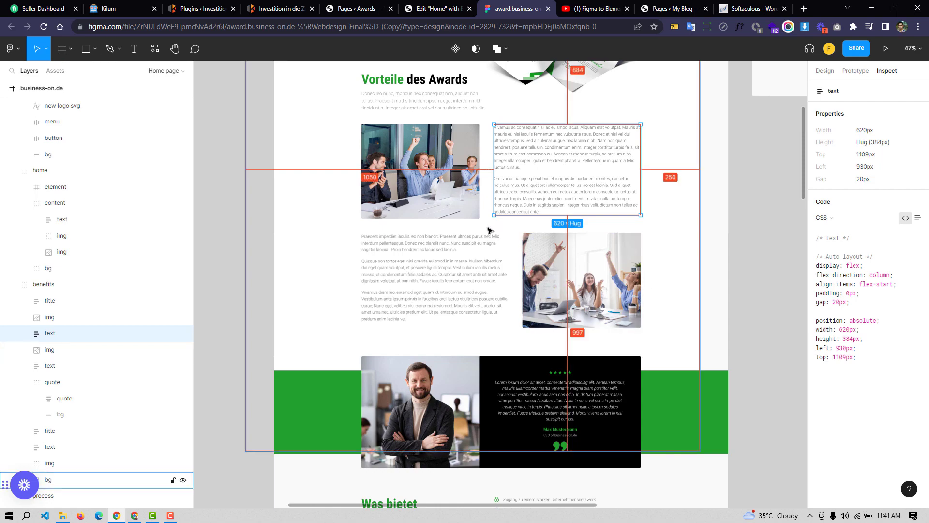
- Compare the alternating image and text rows of the benefits section with the hero and the quote section layouts
scroll(489, 230, "up", 5)
scroll(484, 218, "down", 1)
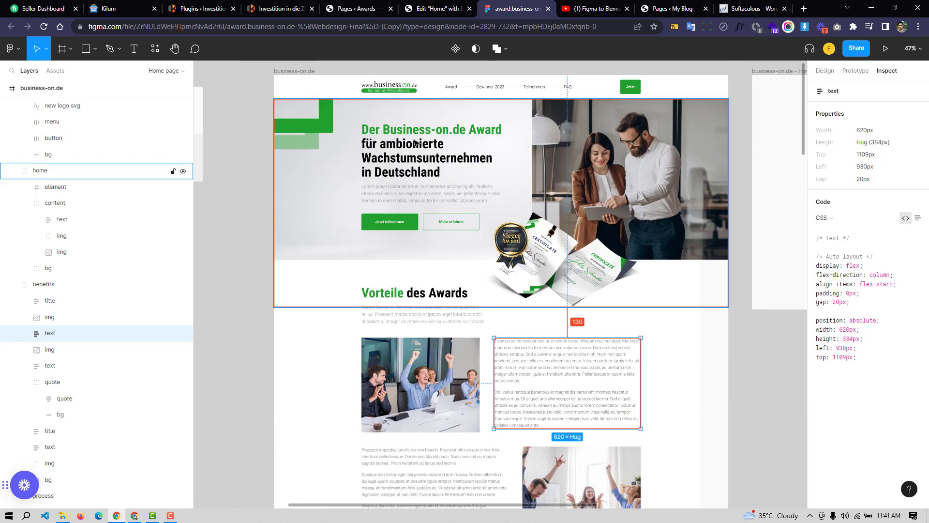
scroll(484, 266, "down", 3)
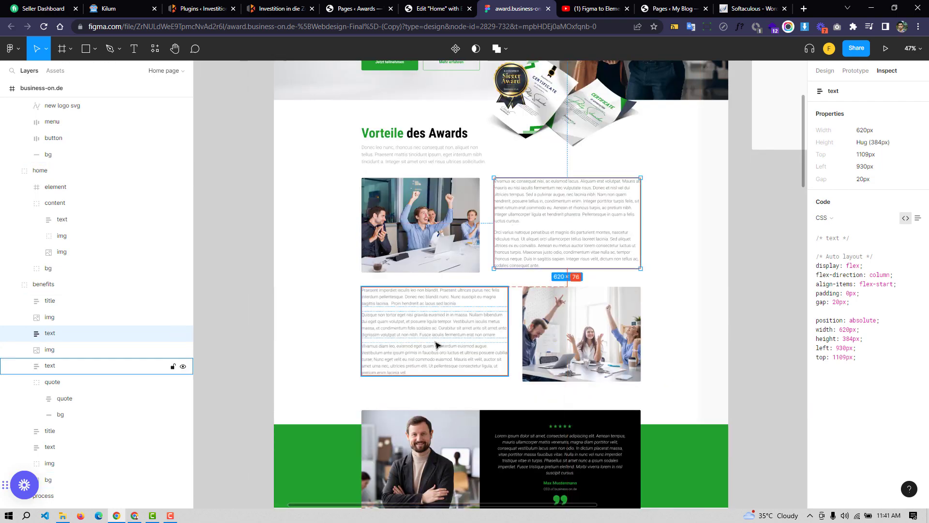
scroll(599, 205, "down", 3)
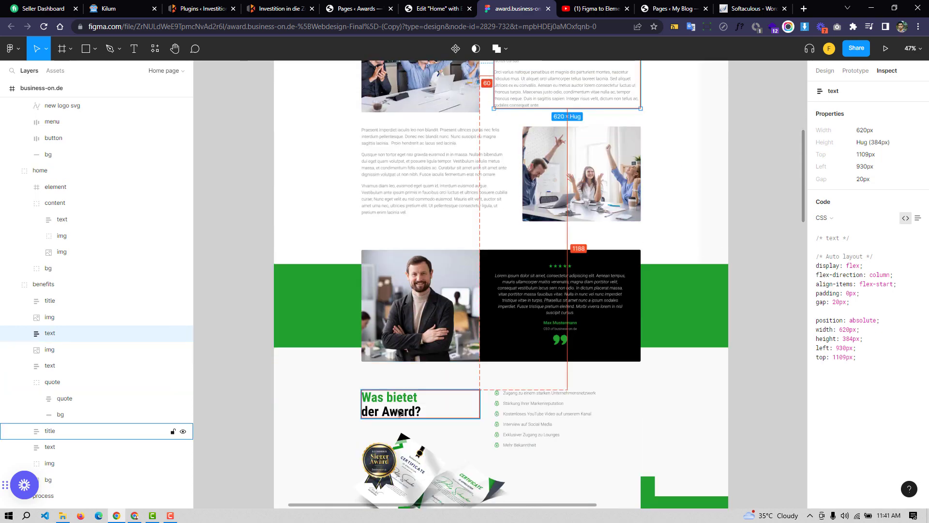
scroll(581, 208, "up", 3)
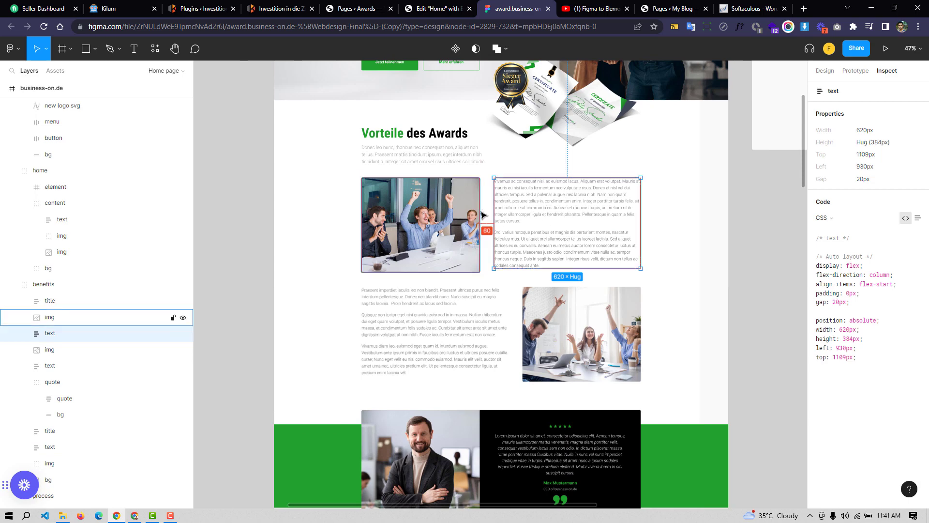
scroll(442, 243, "up", 3)
scroll(442, 243, "down", 5)
scroll(441, 243, "up", 2)
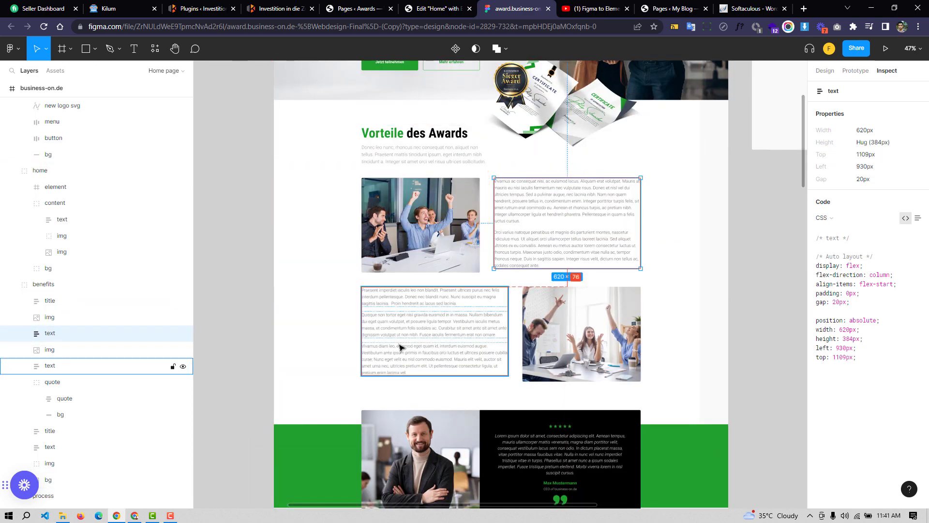
scroll(539, 209, "down", 3)
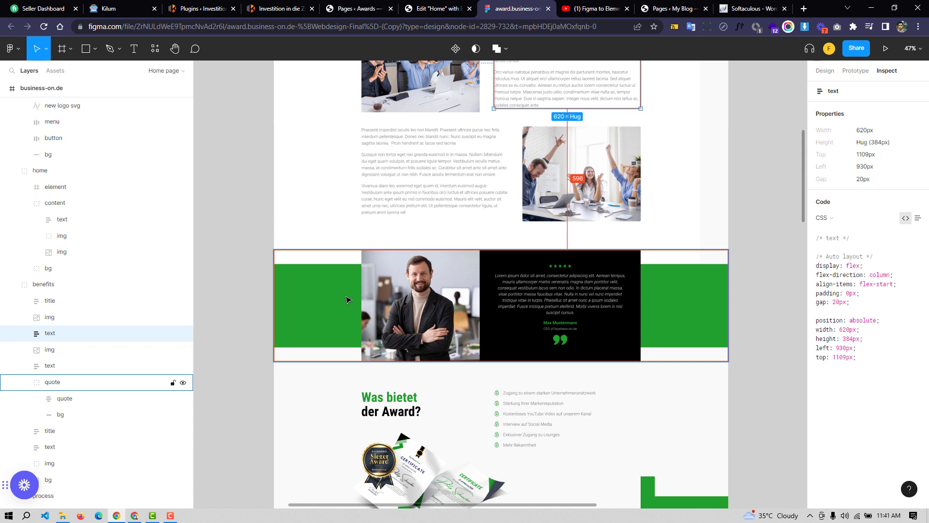
scroll(368, 299, "up", 2)
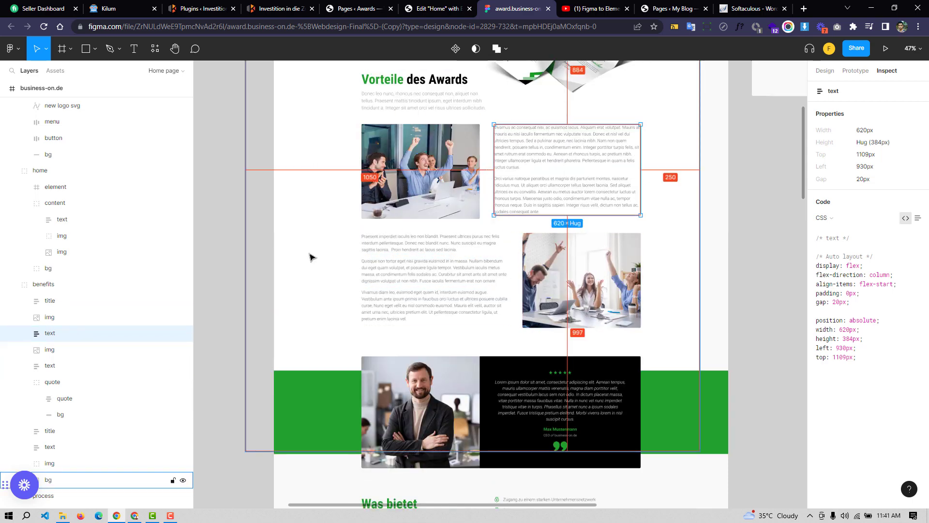
scroll(312, 331, "up", 3)
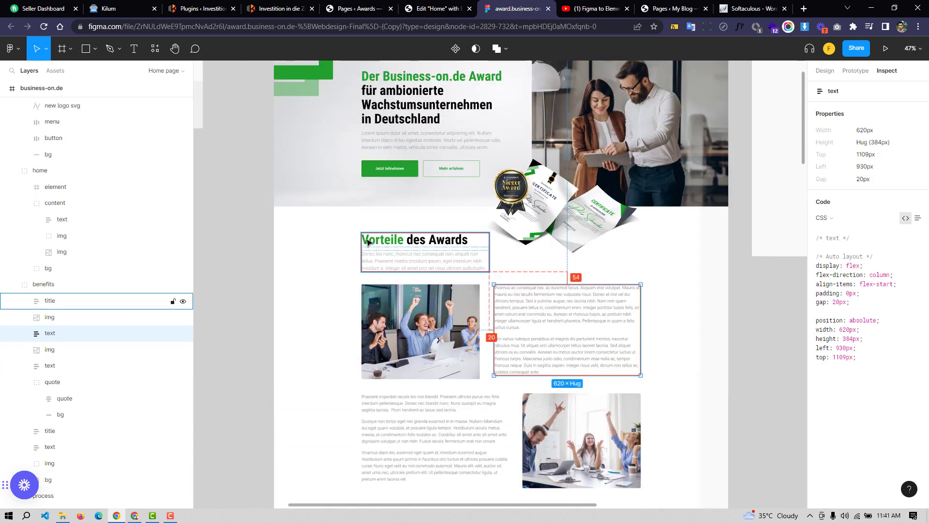
scroll(325, 275, "down", 2)
scroll(325, 275, "down", 1)
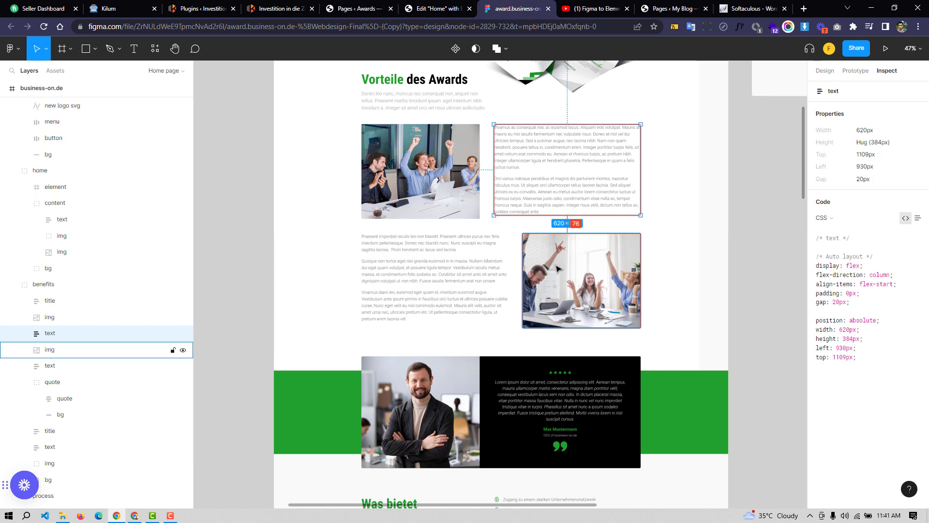
scroll(469, 253, "up", 3)
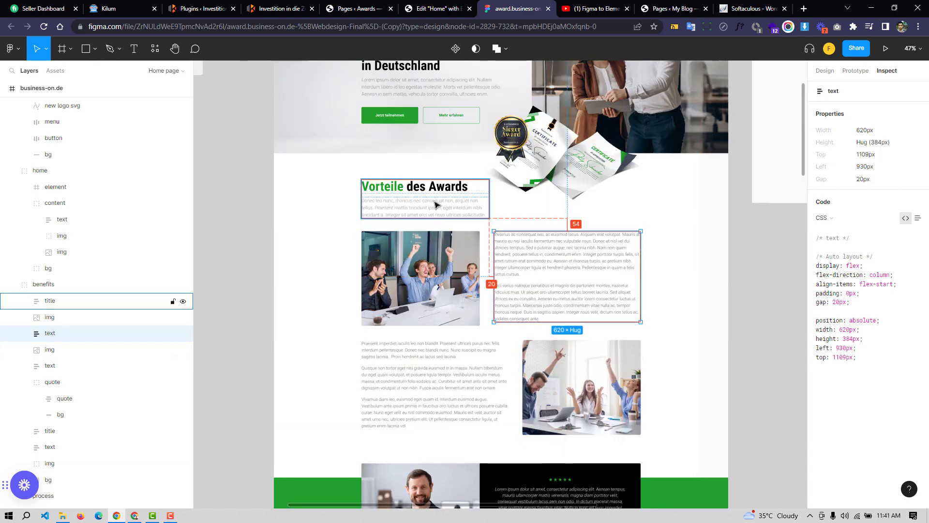
scroll(555, 271, "down", 6)
scroll(513, 271, "up", 3)
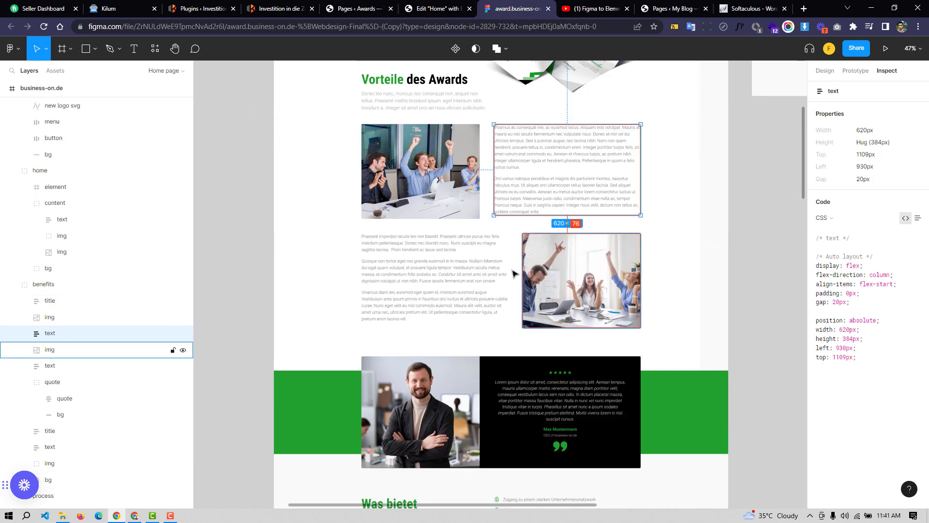
- Check the dimensions of the teamwork image and the text block in the second benefits row
left_click(436, 276)
left_click(558, 268)
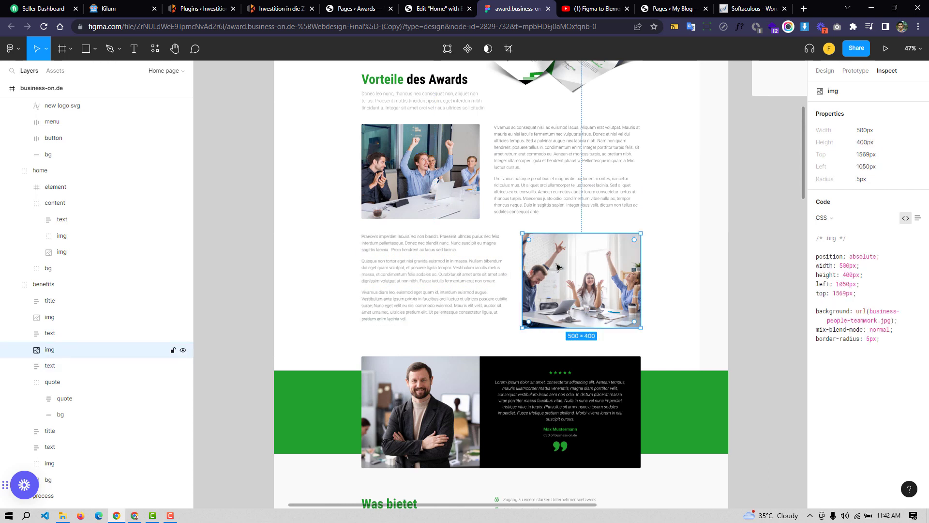
left_click(409, 248)
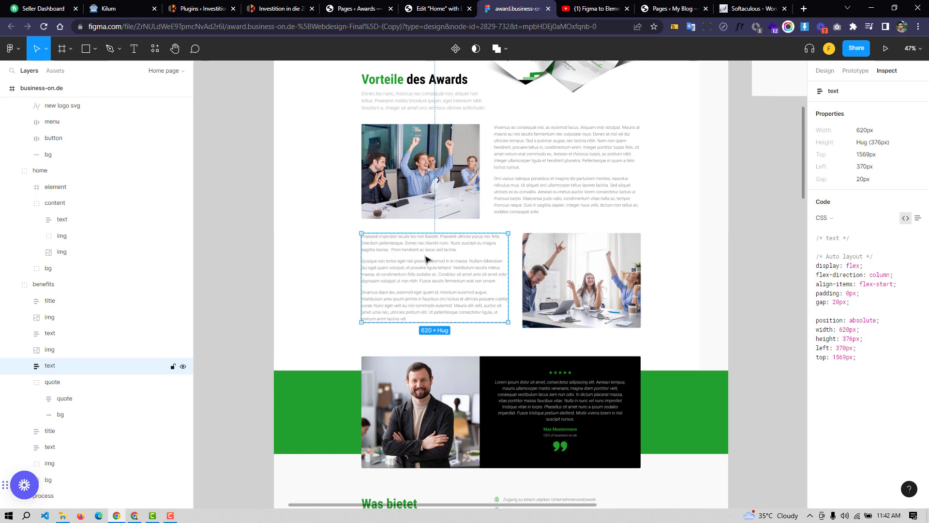
- Review the home page design from the hero through the process, nomination form, "Über Business-on.de" and FAQ sections
scroll(425, 259, "up", 5)
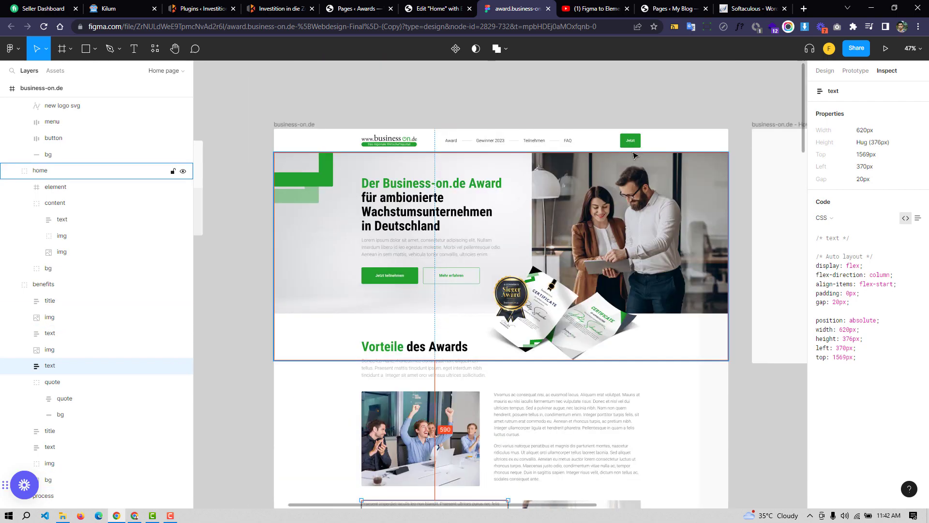
scroll(467, 210, "down", 4)
scroll(606, 265, "down", 8)
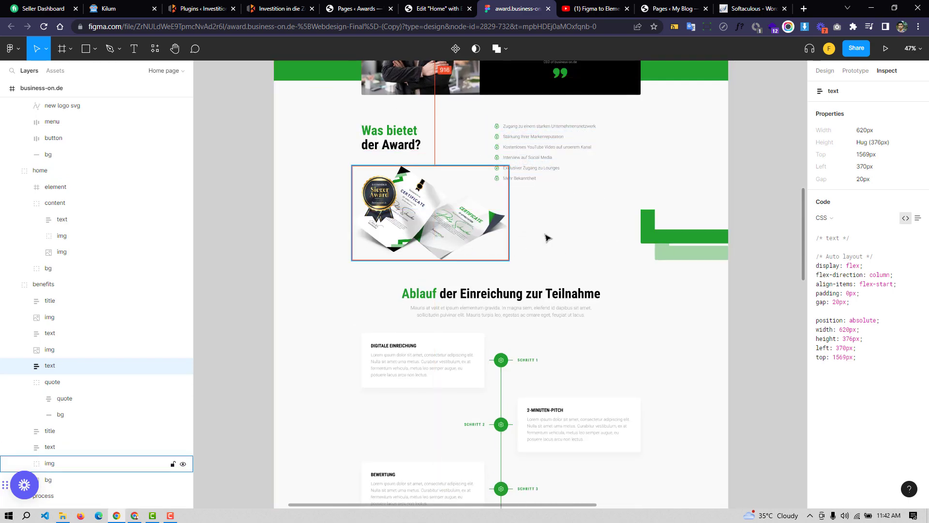
scroll(547, 236, "down", 3)
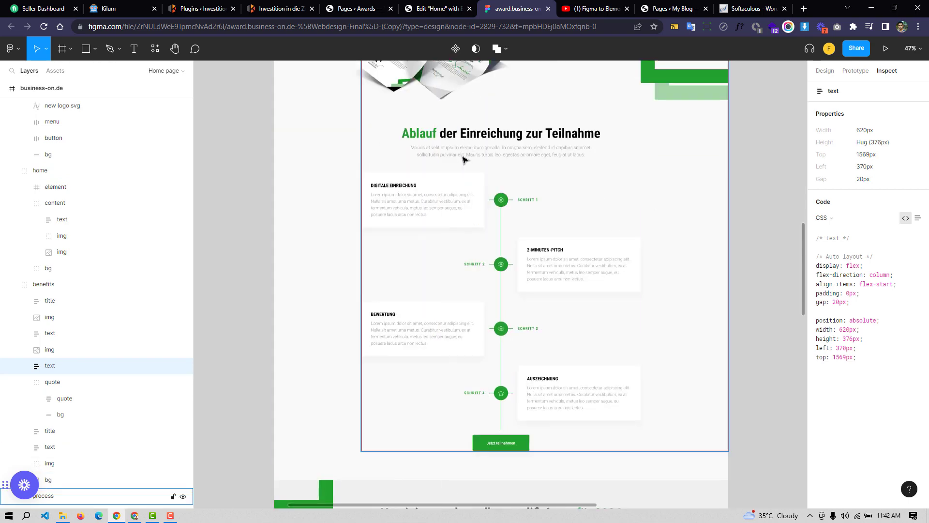
scroll(658, 298, "down", 3)
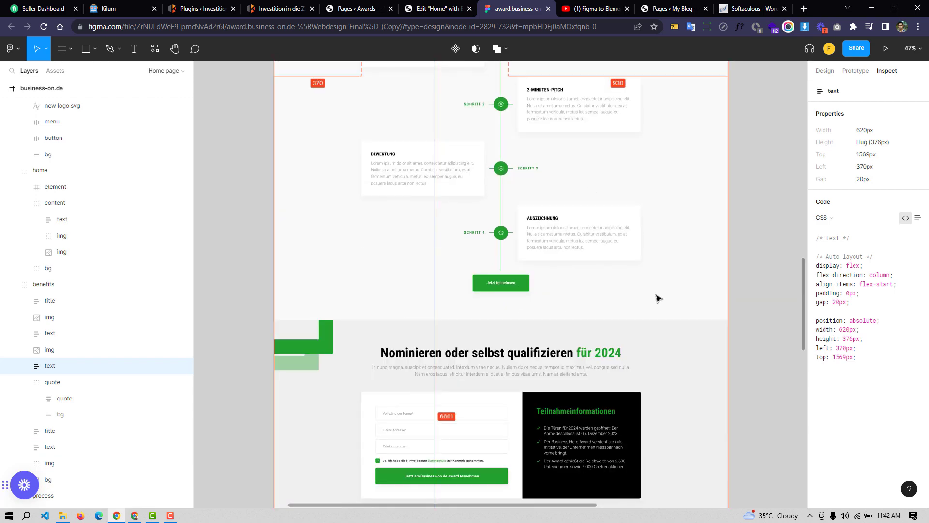
scroll(659, 298, "down", 2)
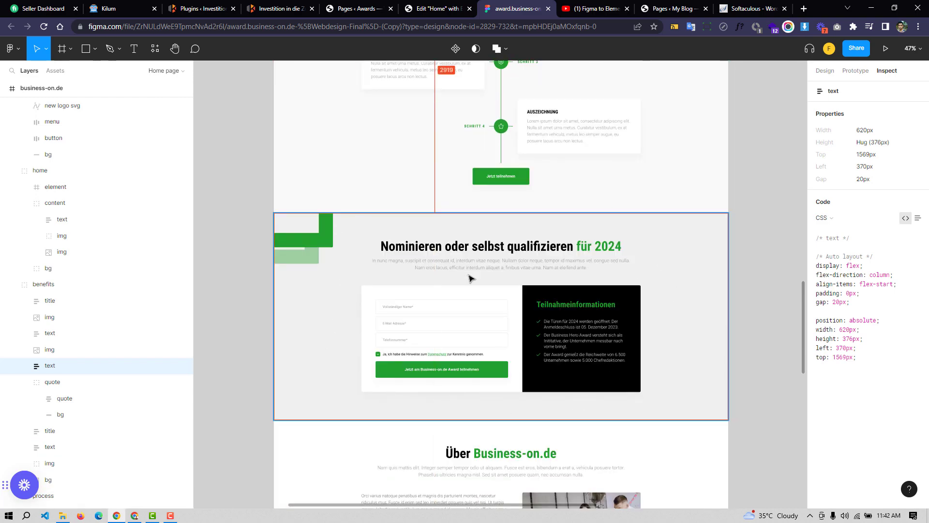
scroll(580, 284, "down", 5)
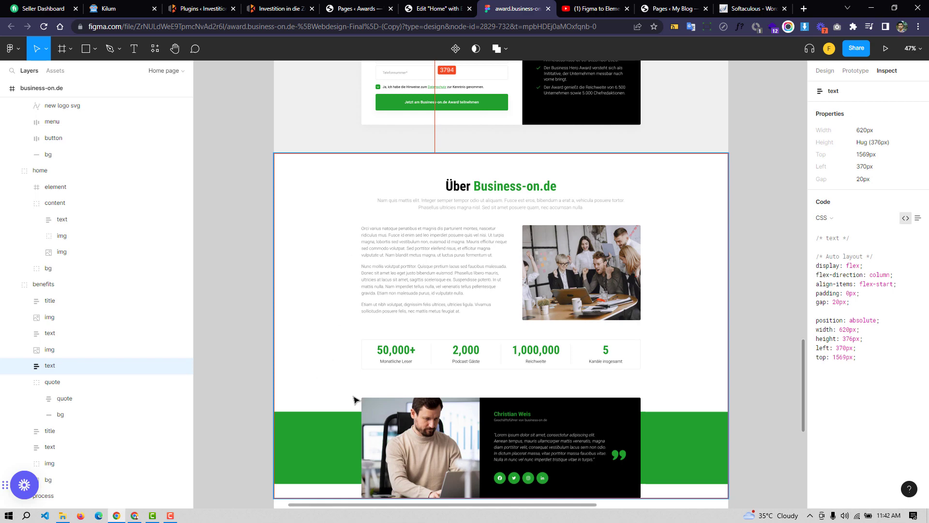
scroll(354, 399, "down", 4)
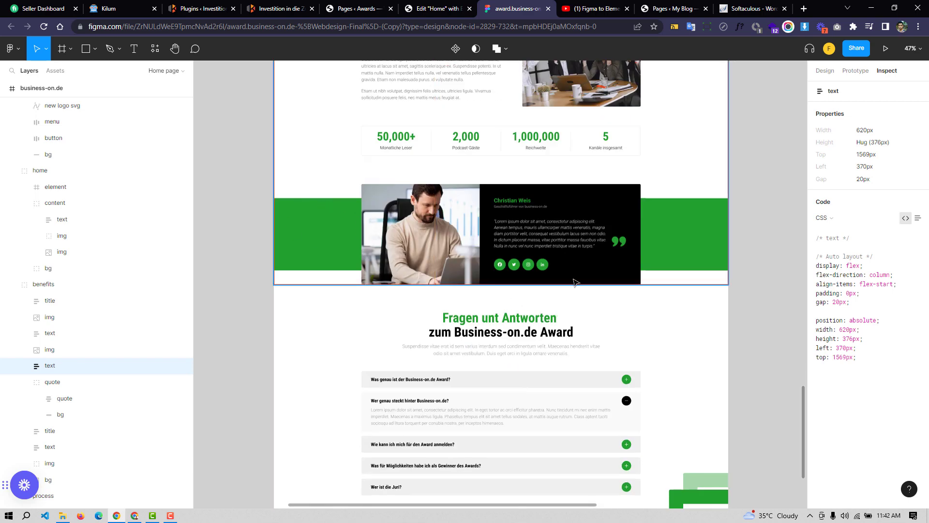
- Review the design down to the footer and back up through the "Ablauf" process section to the hero and "Vorteile des Awards"
scroll(553, 268, "down", 3)
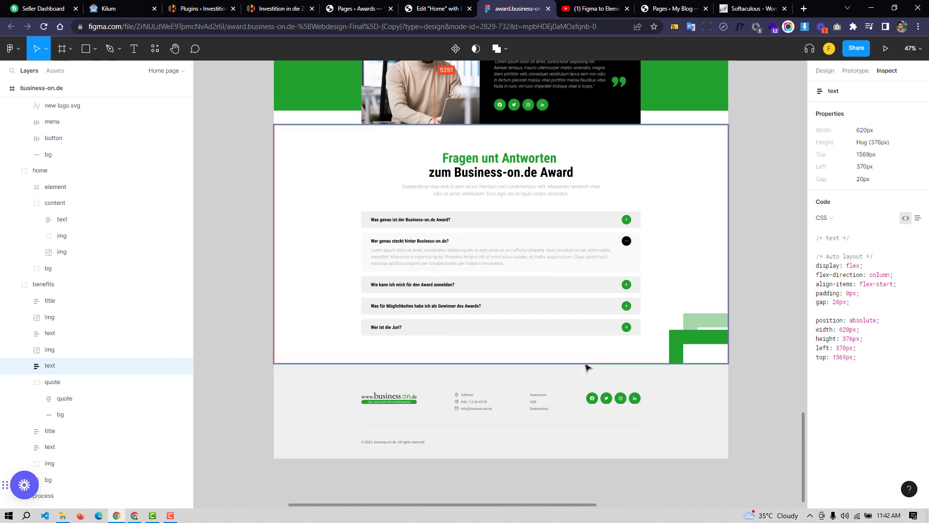
scroll(627, 387, "up", 2)
scroll(628, 387, "up", 20)
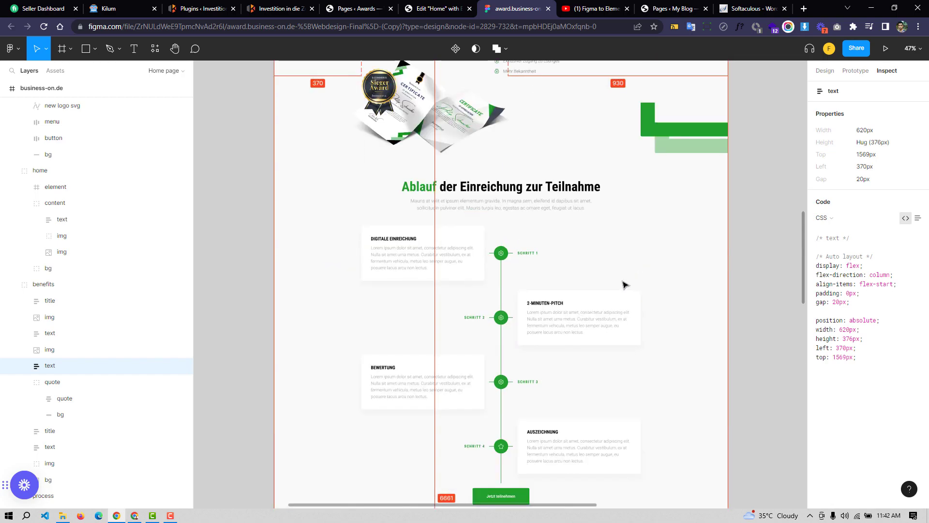
scroll(618, 288, "down", 7)
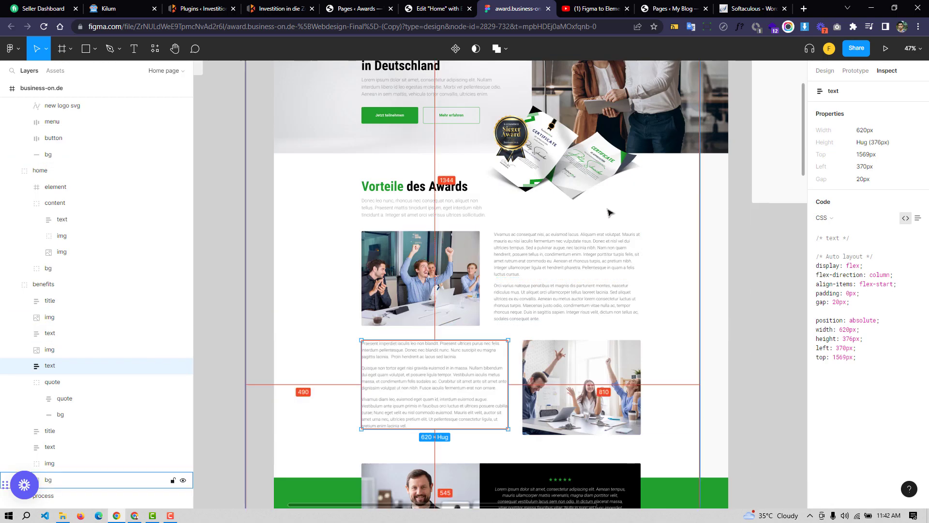
scroll(484, 227, "up", 1)
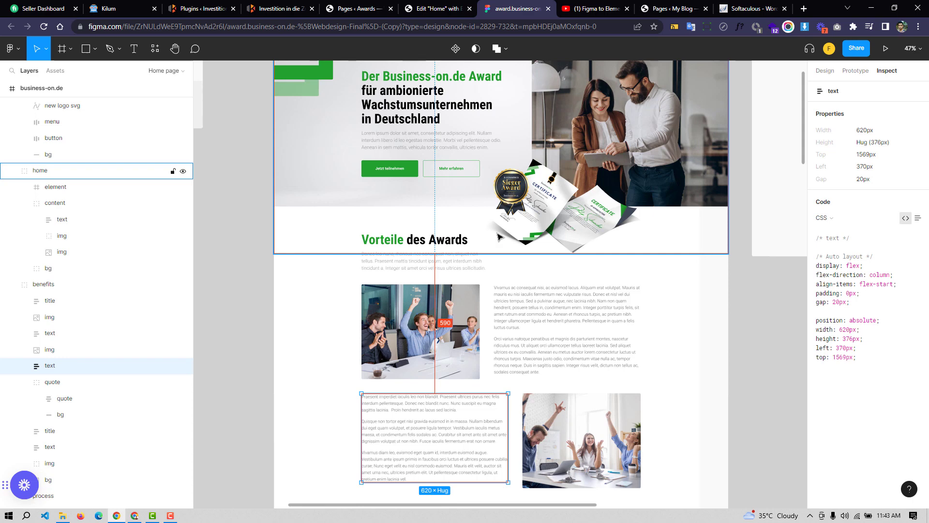
- Check the layout settings of the outer hero container in the Elementor editor and return to the Figma design
left_click(421, 9)
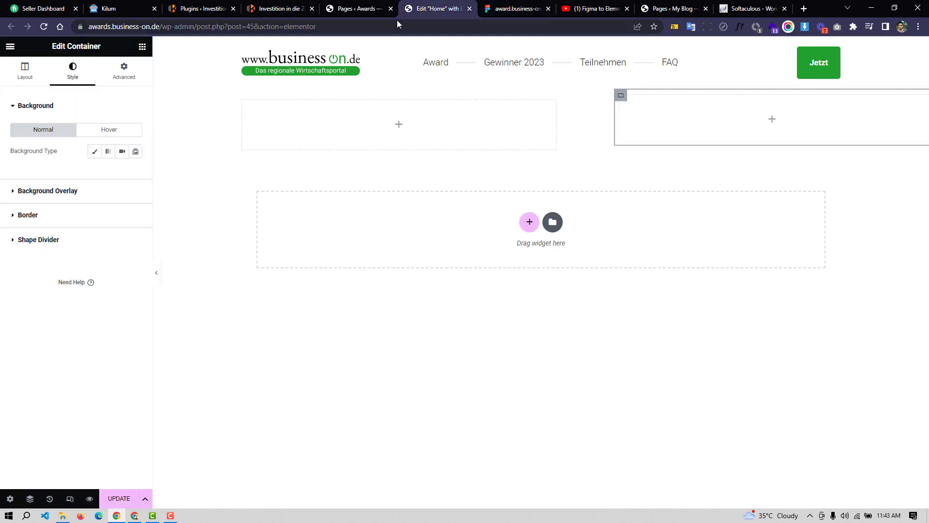
left_click(541, 83)
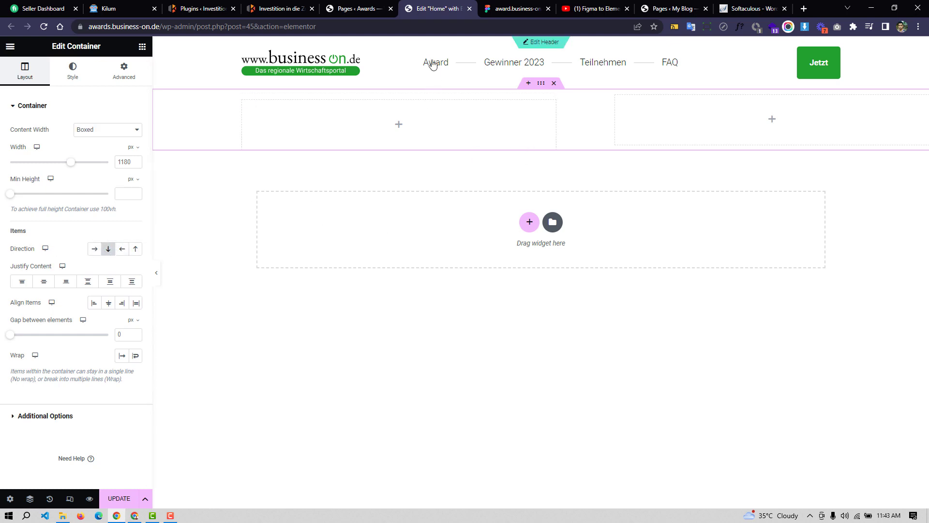
left_click(518, 9)
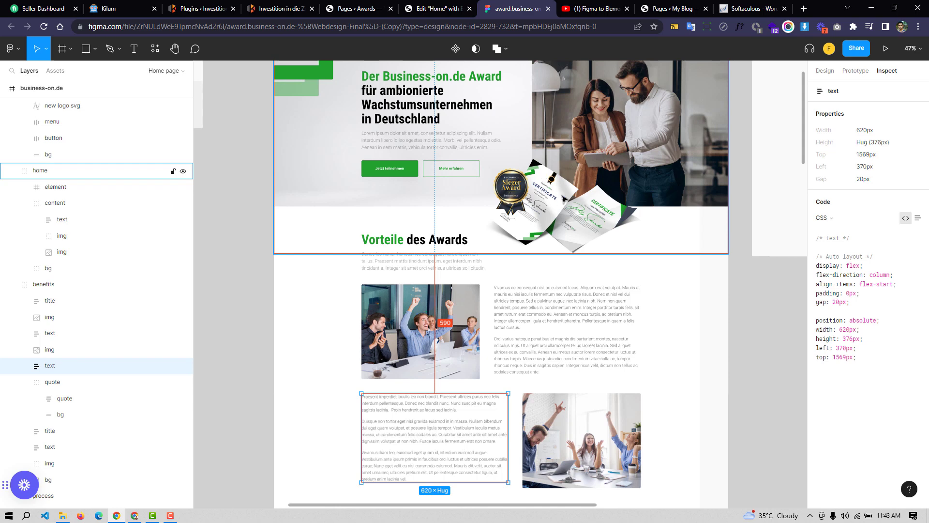
- Inspect the dimensions of the "Vorteile des Awards" title block and its spacing to the image and text rows below
scroll(563, 199, "up", 2)
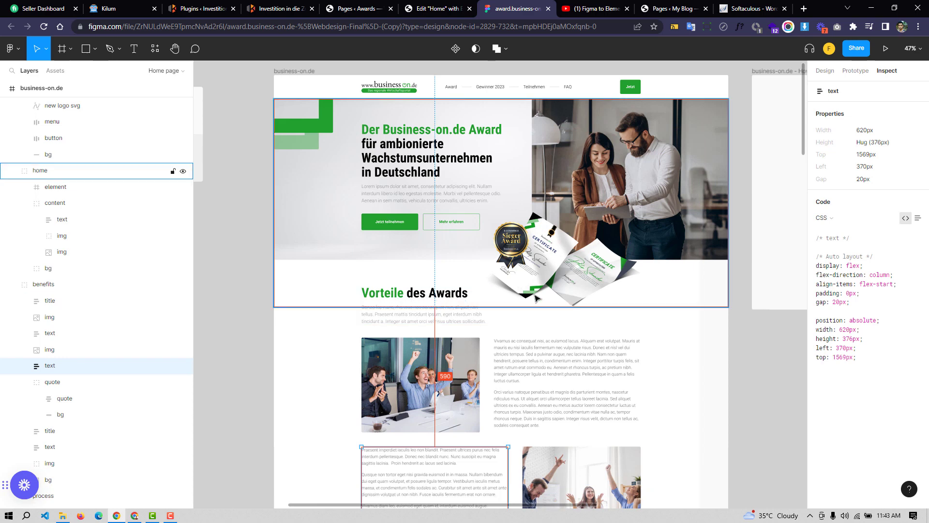
left_click(463, 295)
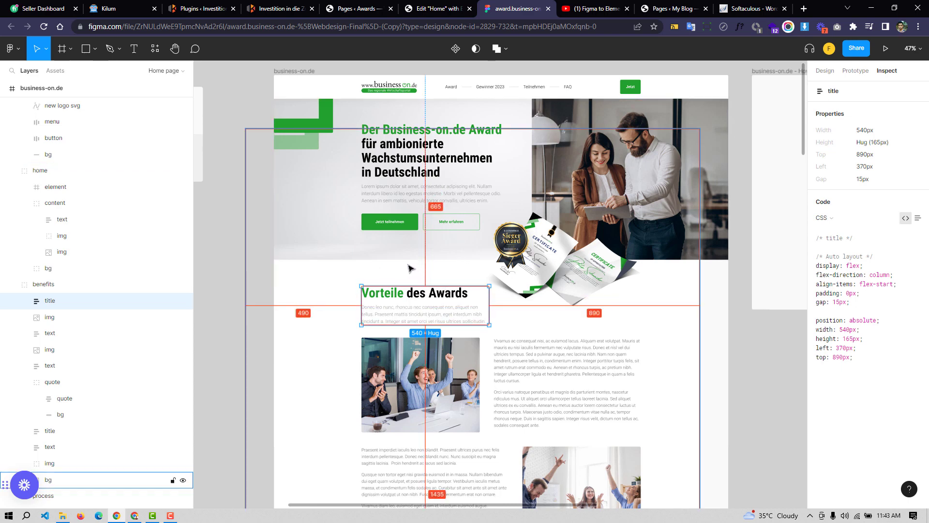
scroll(648, 277, "down", 4)
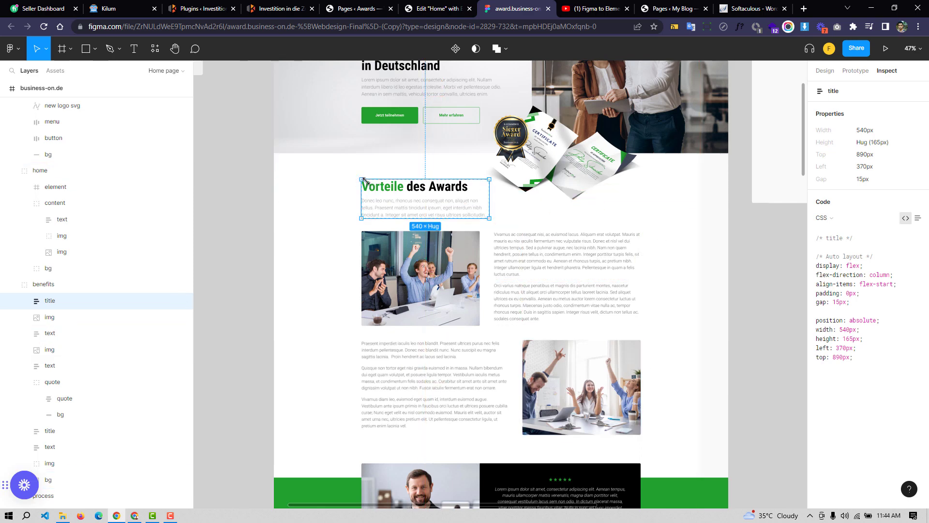
scroll(372, 416, "down", 2)
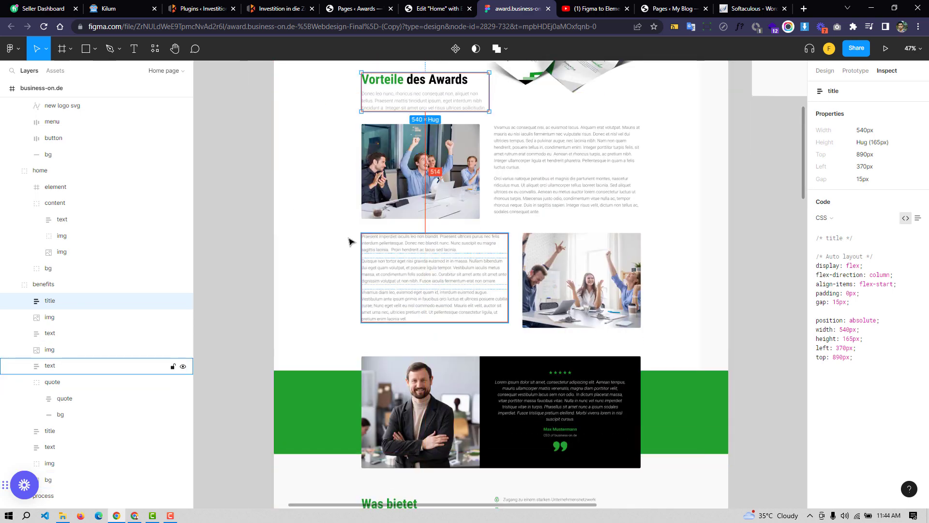
scroll(372, 393, "up", 3)
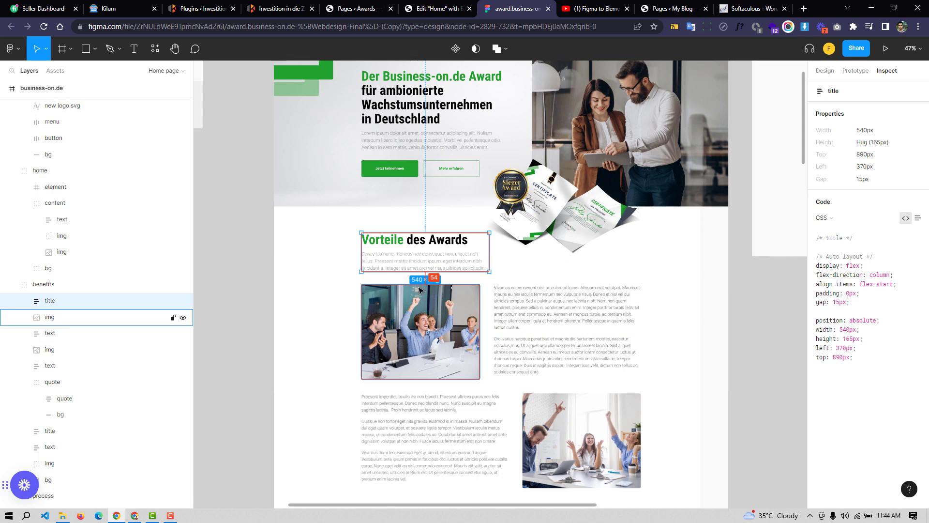
scroll(545, 344, "down", 2)
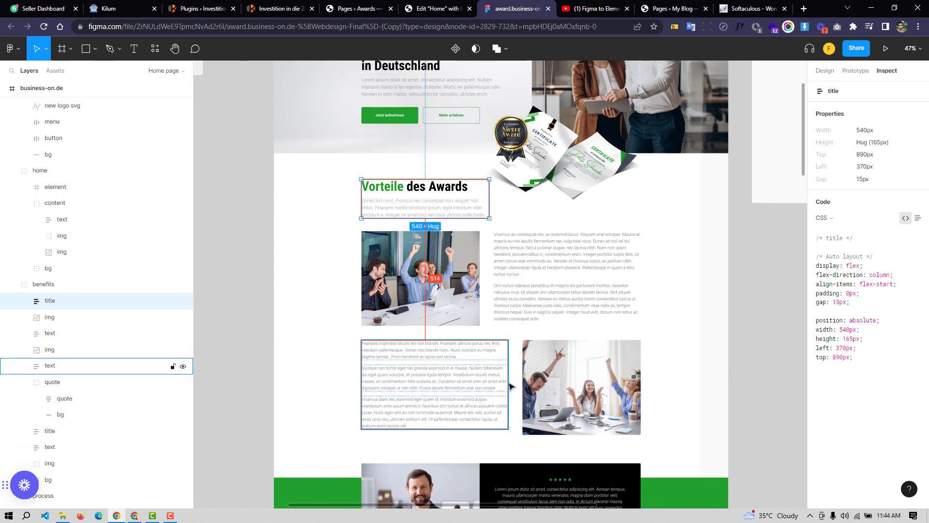
scroll(479, 395, "down", 2)
scroll(484, 290, "down", 2)
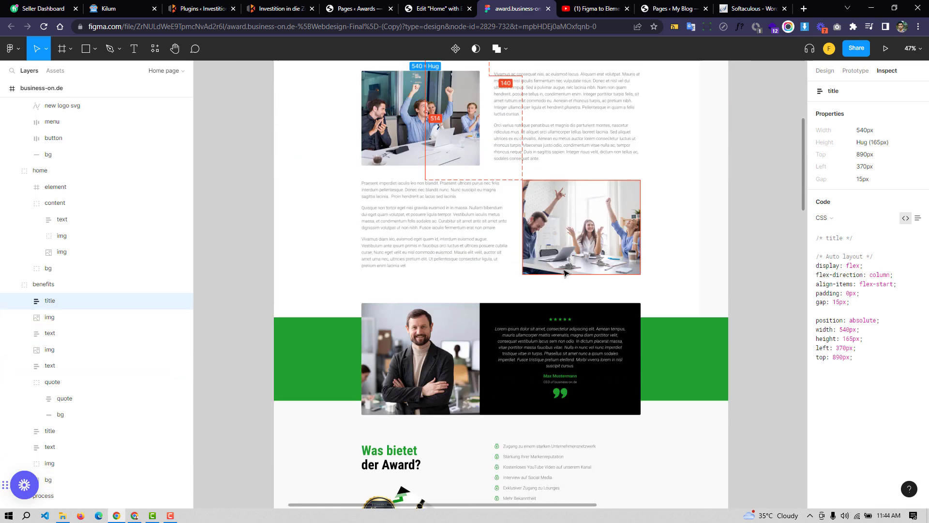